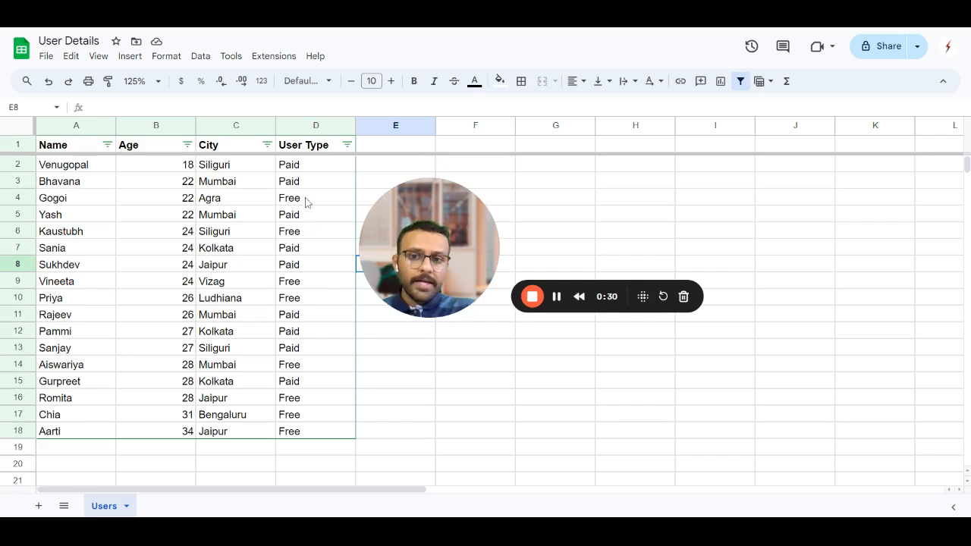
pyautogui.click(307, 170)
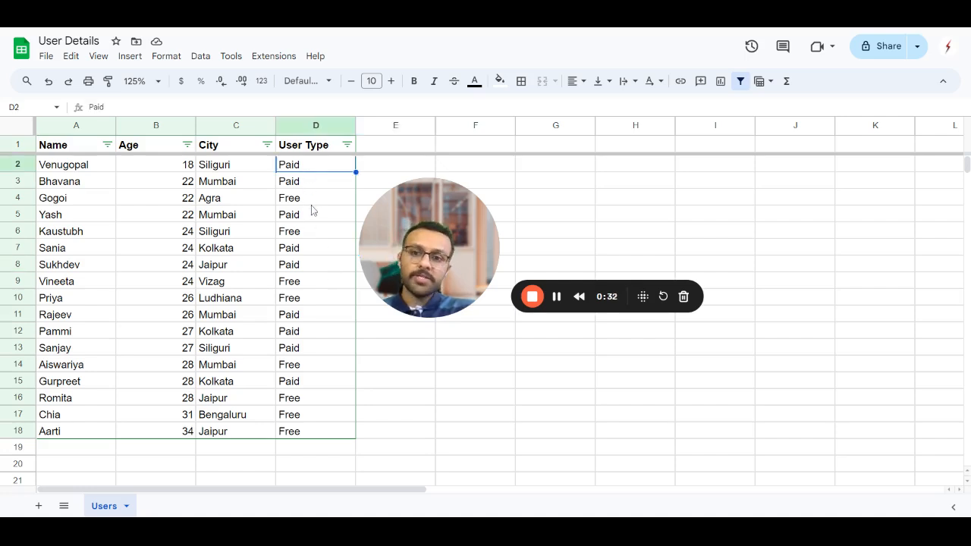
pyautogui.click(311, 205)
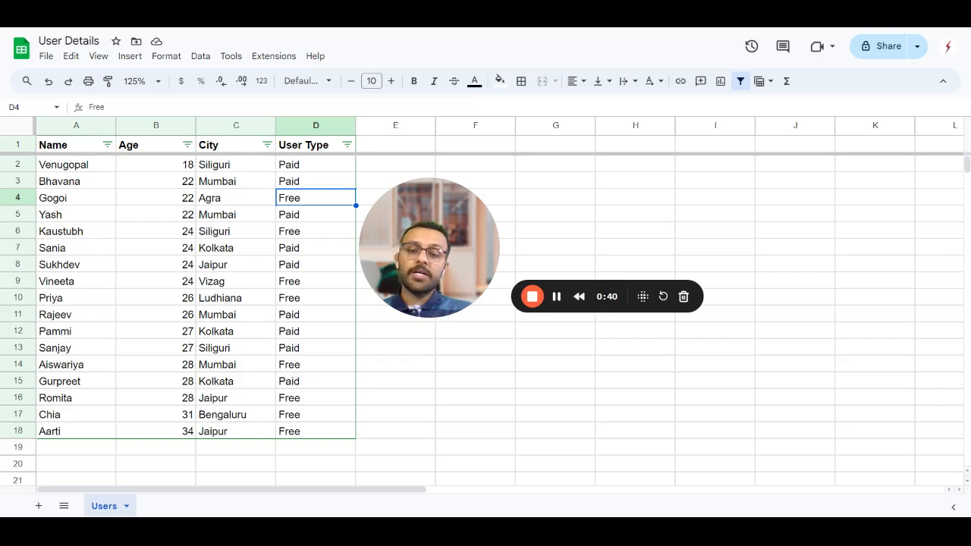
pyautogui.click(499, 365)
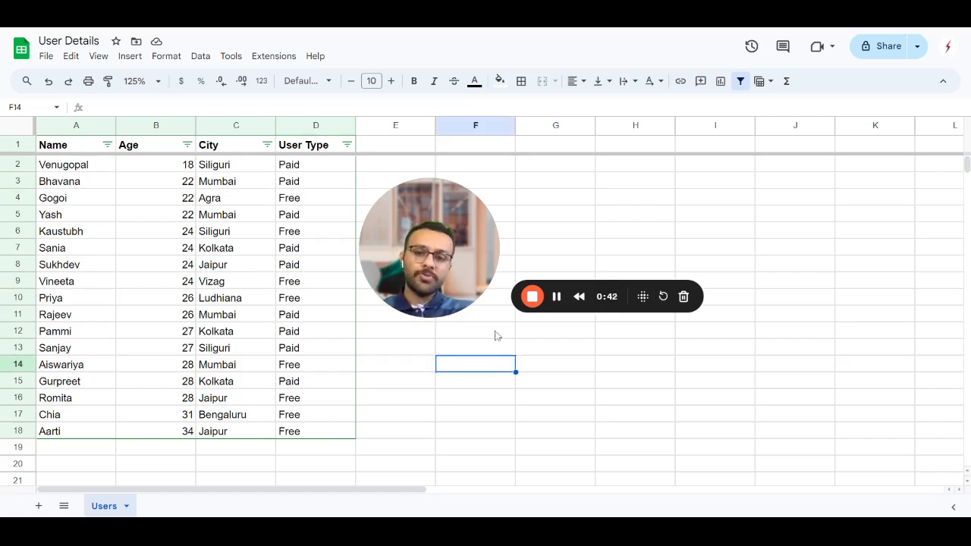
# - Create a dropdown data validation rule for the User Type cells D2:D18
pyautogui.click(201, 58)
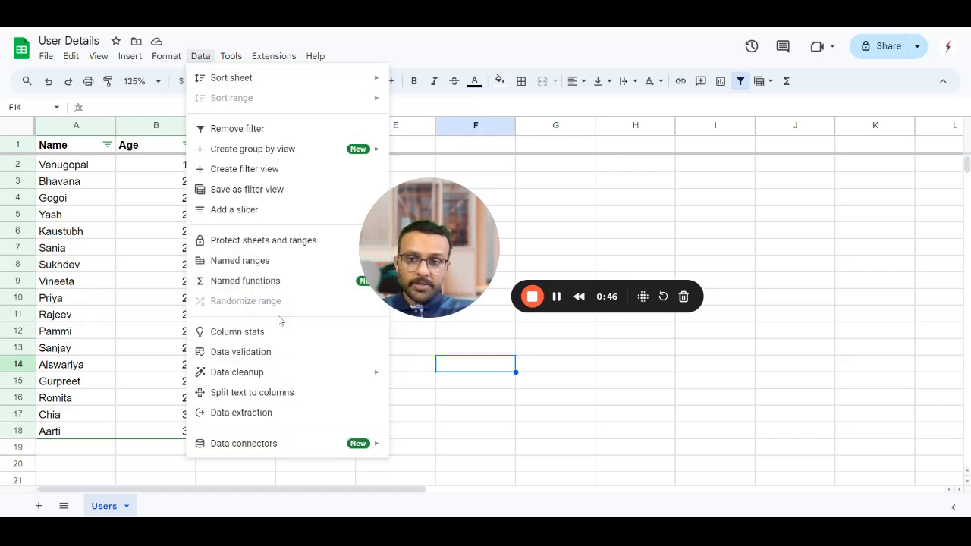
pyautogui.click(250, 358)
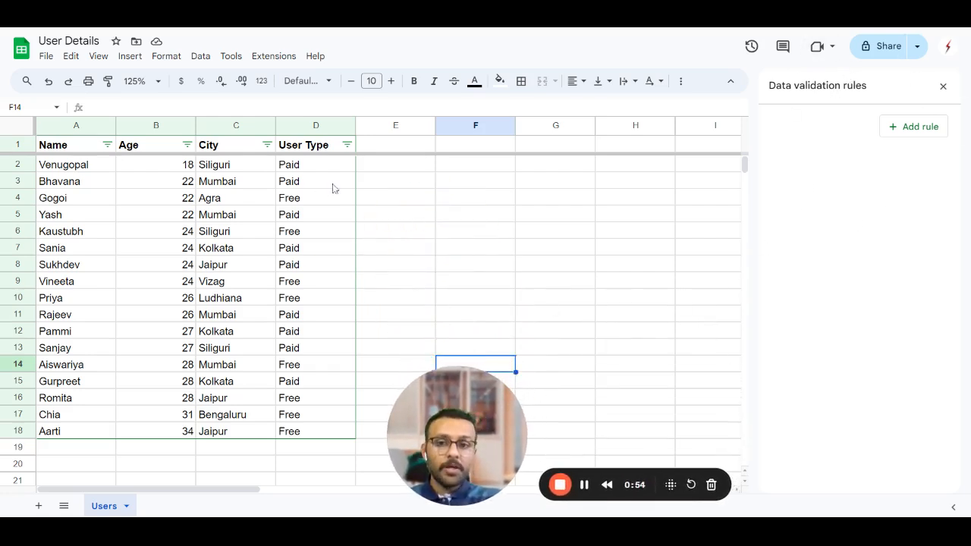
pyautogui.moveTo(311, 168); pyautogui.dragTo(299, 432)
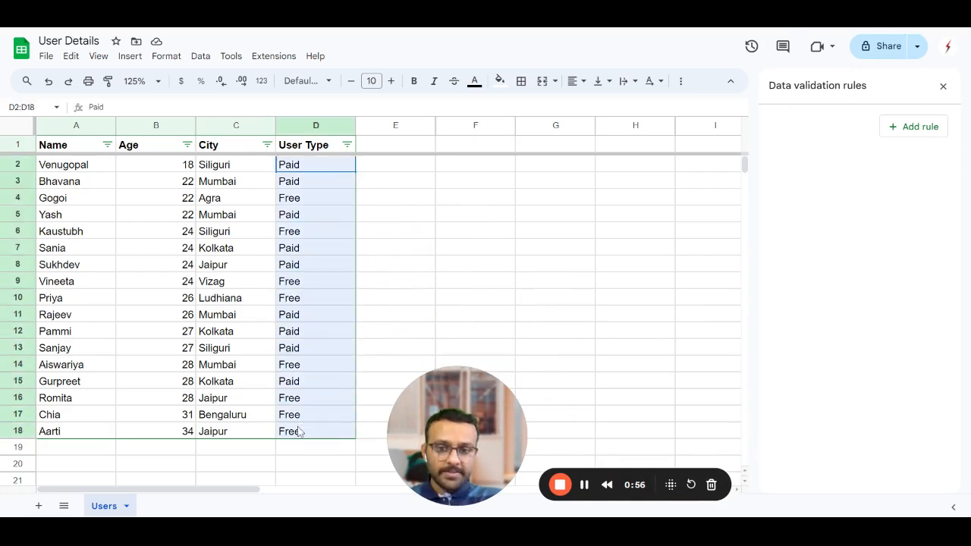
pyautogui.click(323, 126)
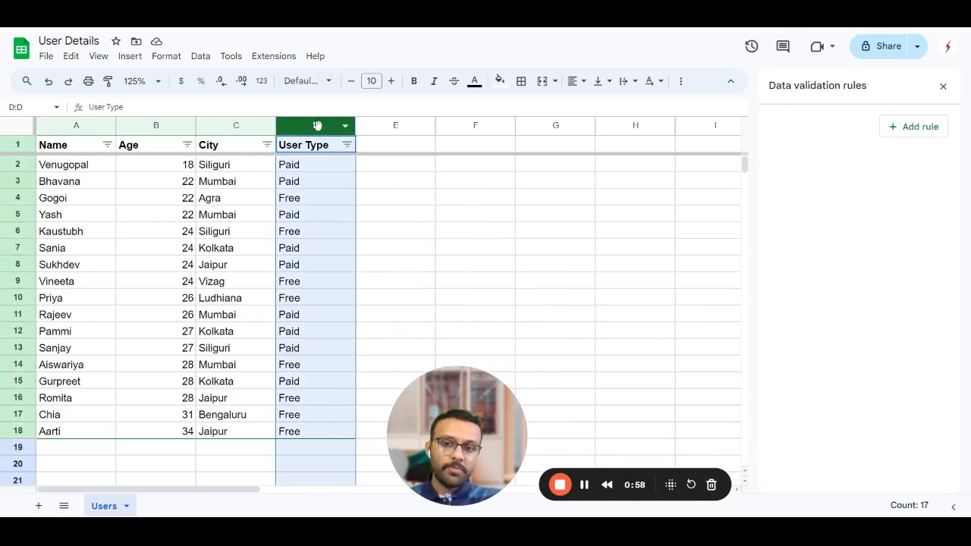
pyautogui.click(315, 168)
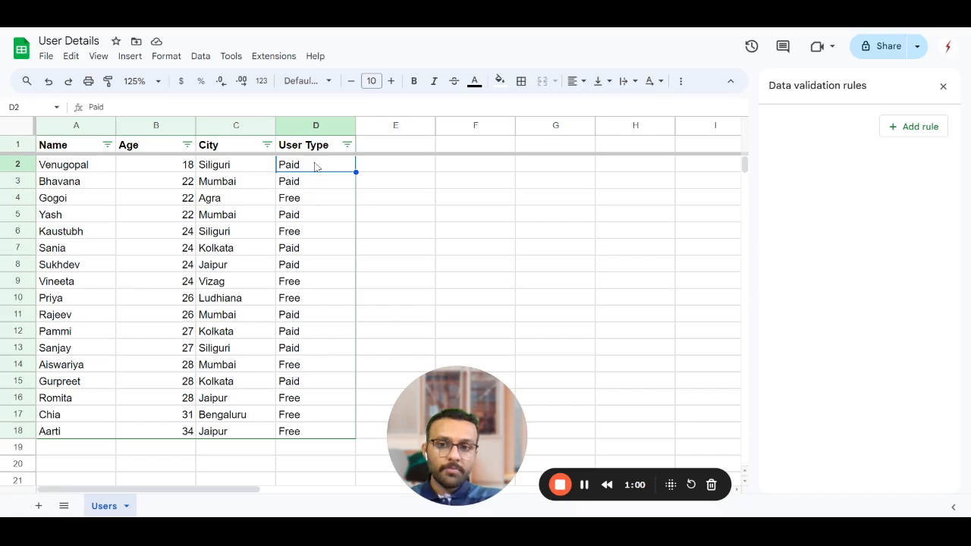
pyautogui.click(307, 146)
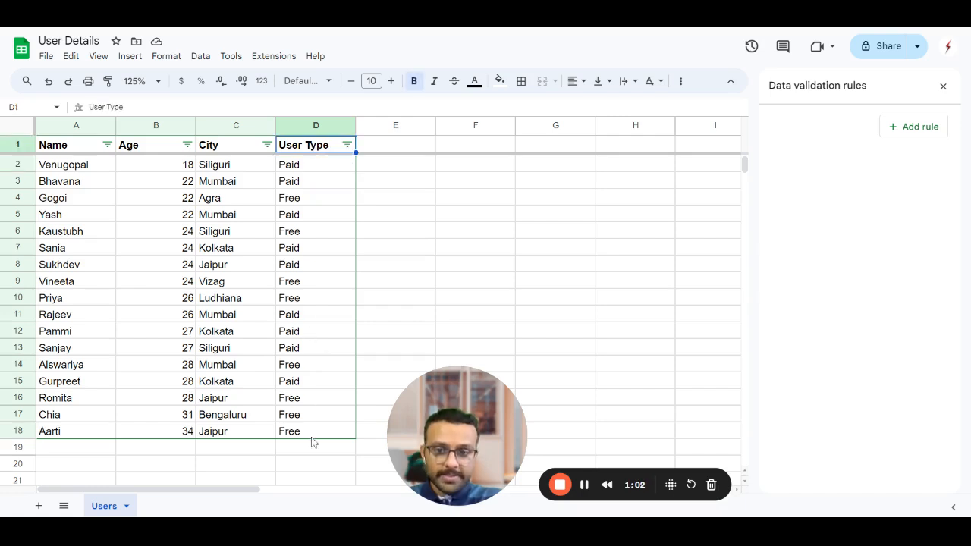
pyautogui.moveTo(313, 434); pyautogui.dragTo(311, 332)
pyautogui.moveTo(309, 282); pyautogui.dragTo(313, 170)
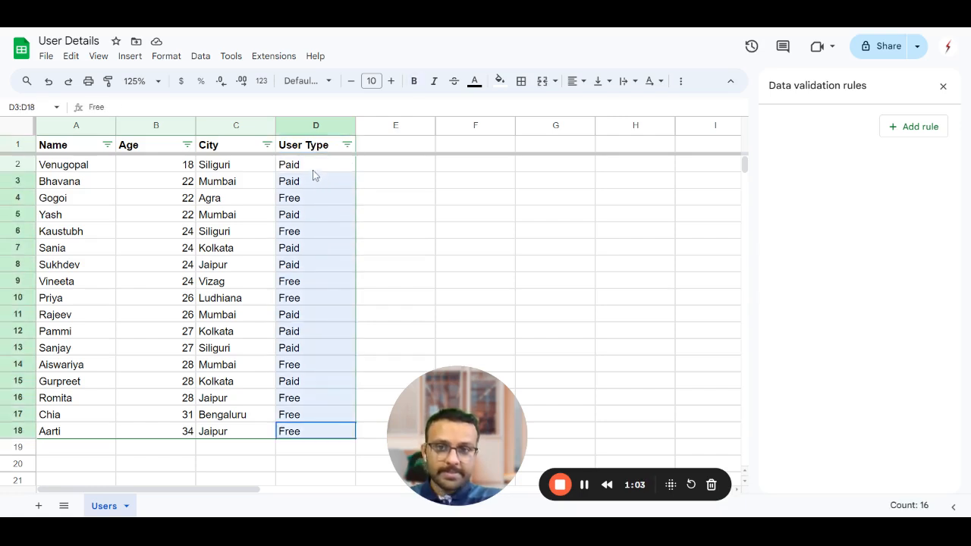
pyautogui.click(910, 128)
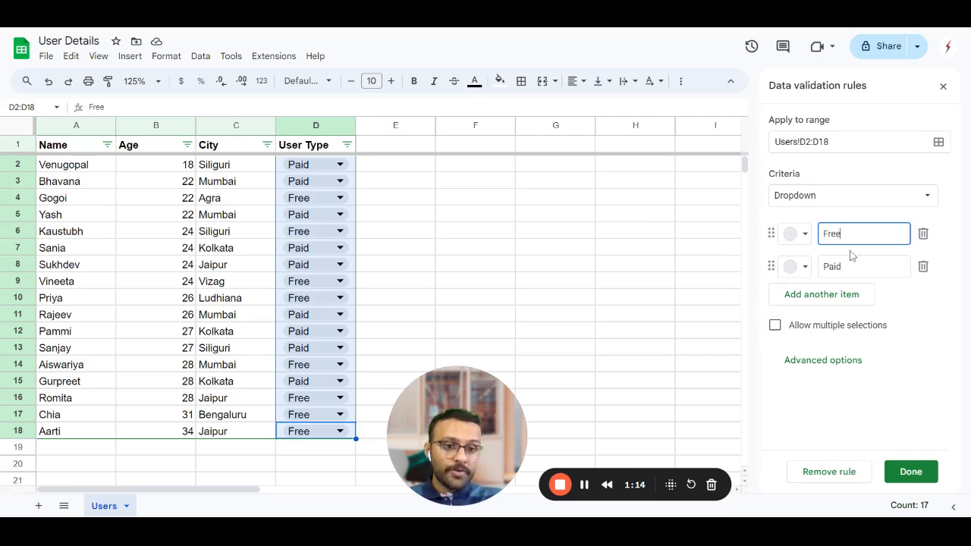
# - Add a Trial item and allow multiple selections in the dropdown rule, saving it and reopening it for editing
pyautogui.click(820, 298)
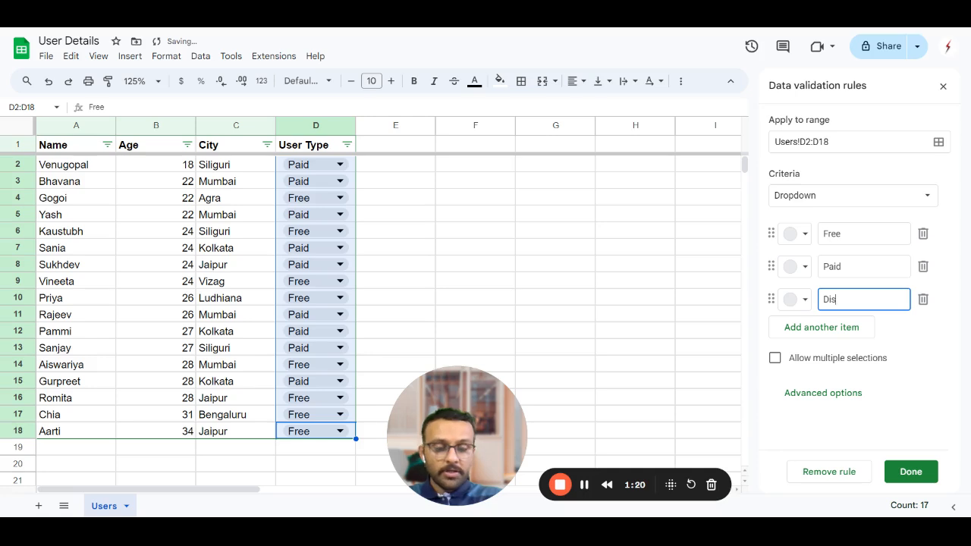
pyautogui.write('Trial')
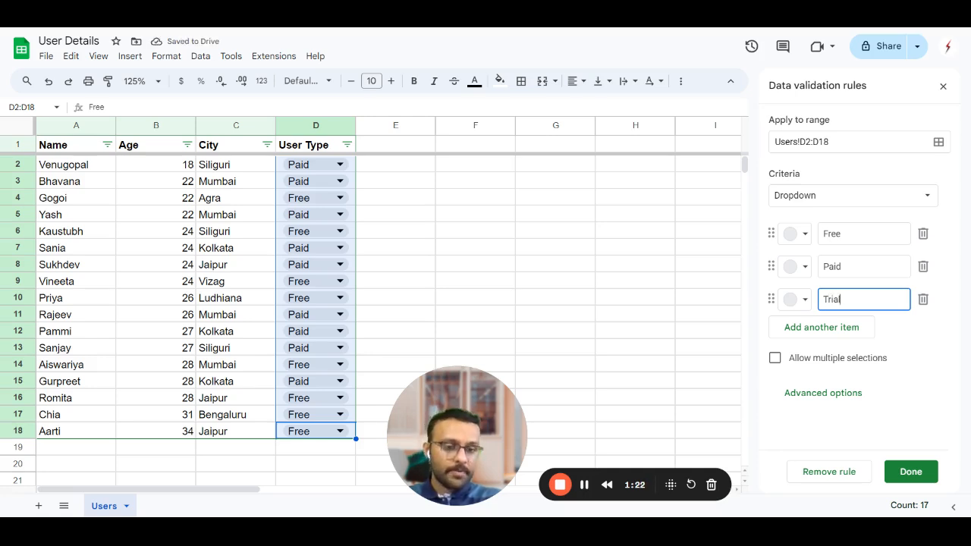
pyautogui.click(834, 358)
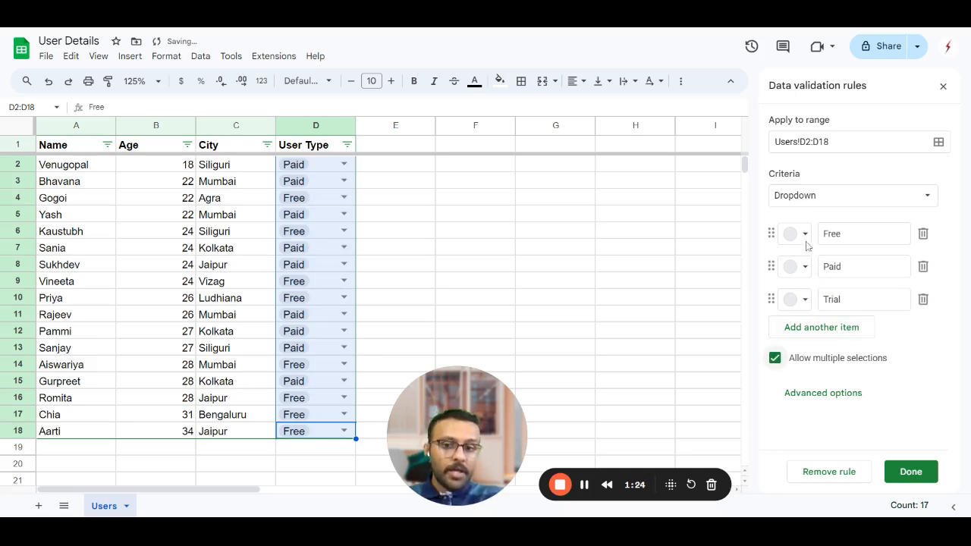
pyautogui.click(911, 472)
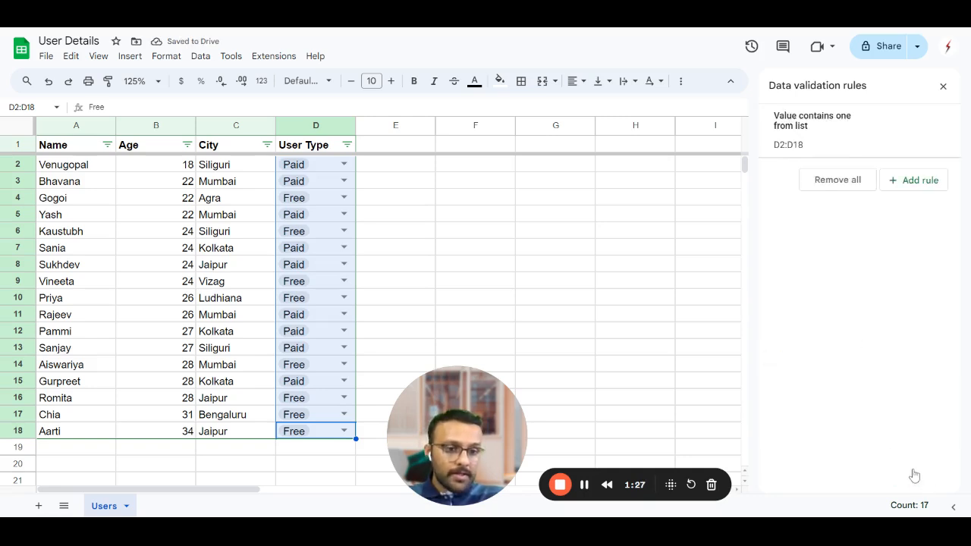
pyautogui.click(813, 148)
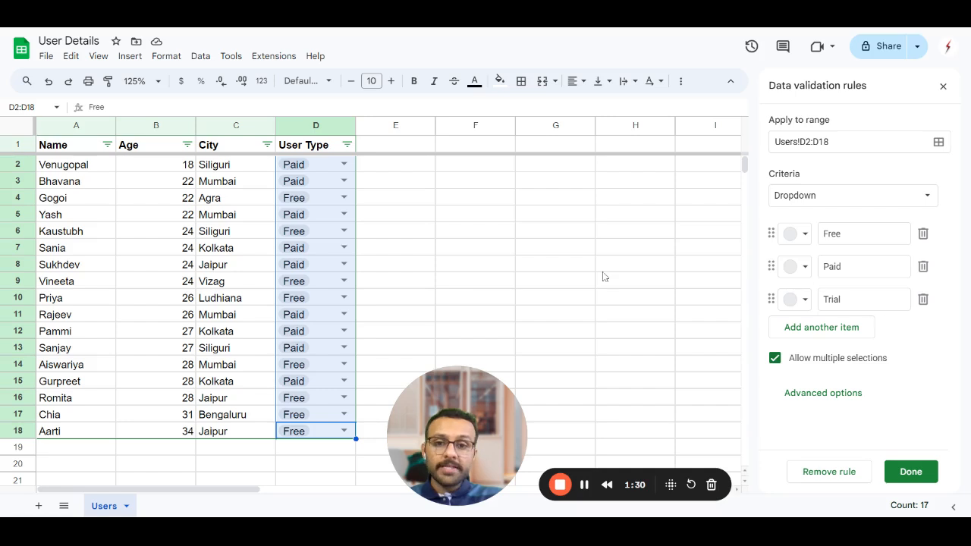
# - Add Trial to the existing User Type selection in cell D3
pyautogui.click(344, 182)
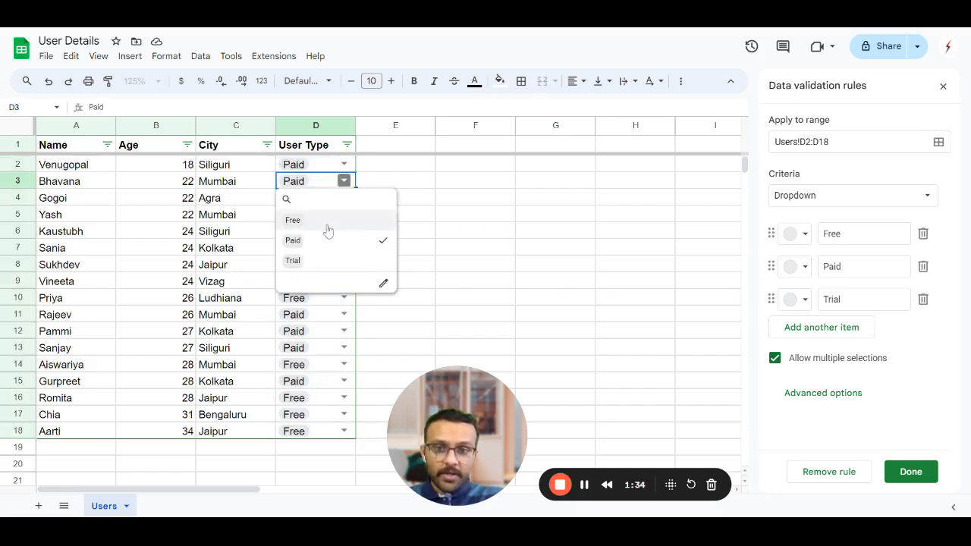
pyautogui.click(325, 264)
pyautogui.click(465, 283)
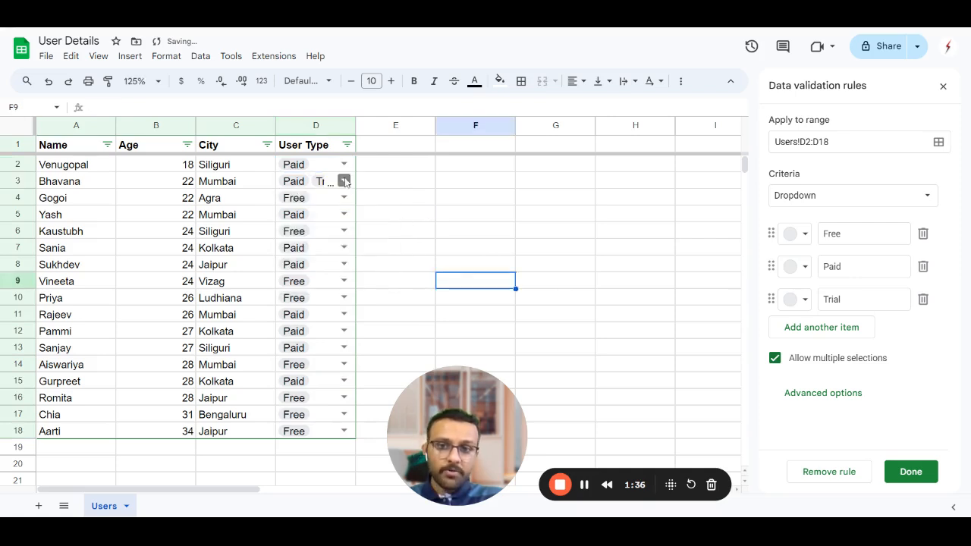
# - Disallow multiple selections in the dropdown rule and set the User Type in cell D3 to Paid
pyautogui.click(776, 361)
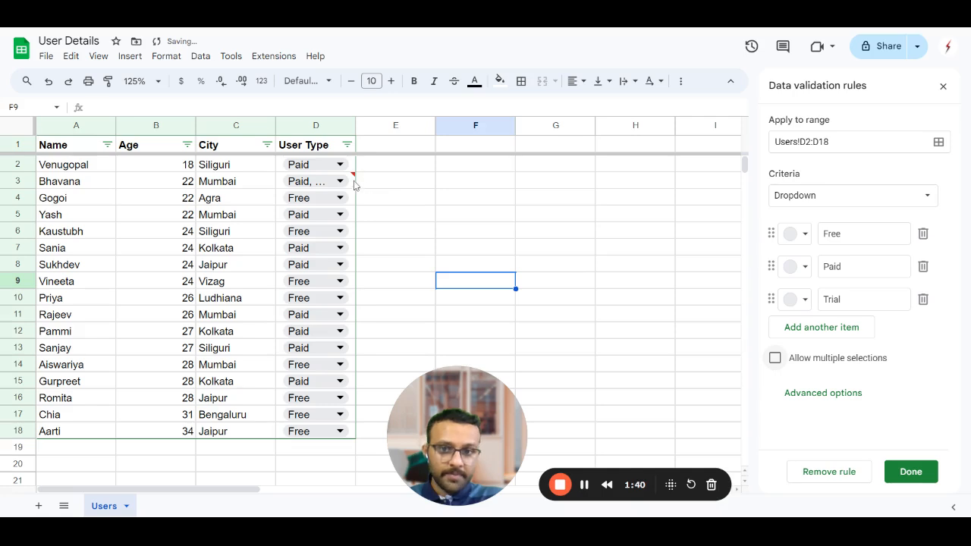
pyautogui.moveTo(353, 178)
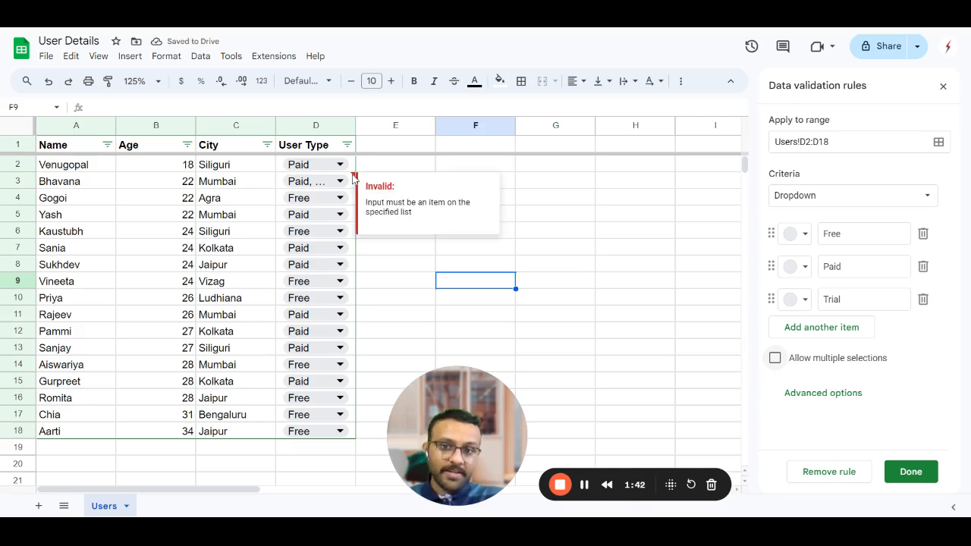
pyautogui.click(334, 180)
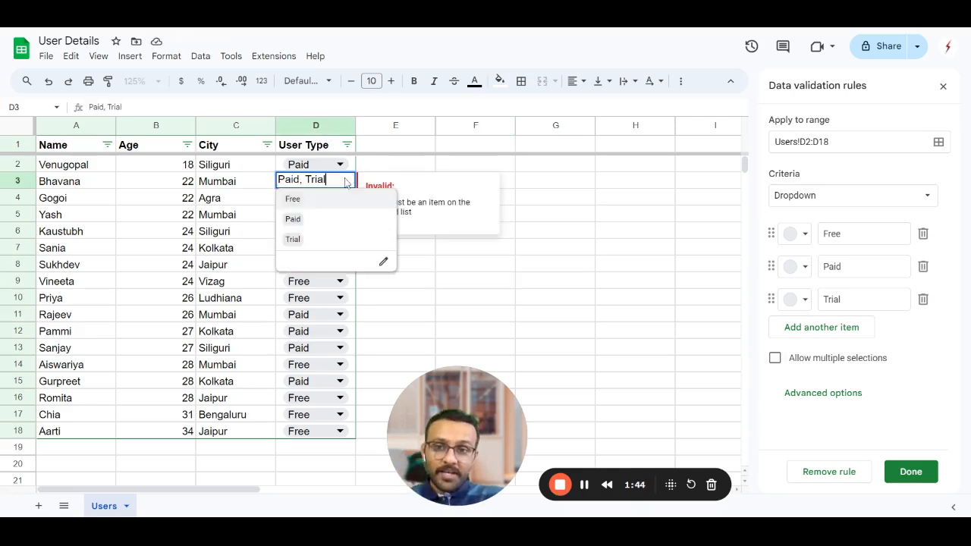
pyautogui.click(328, 220)
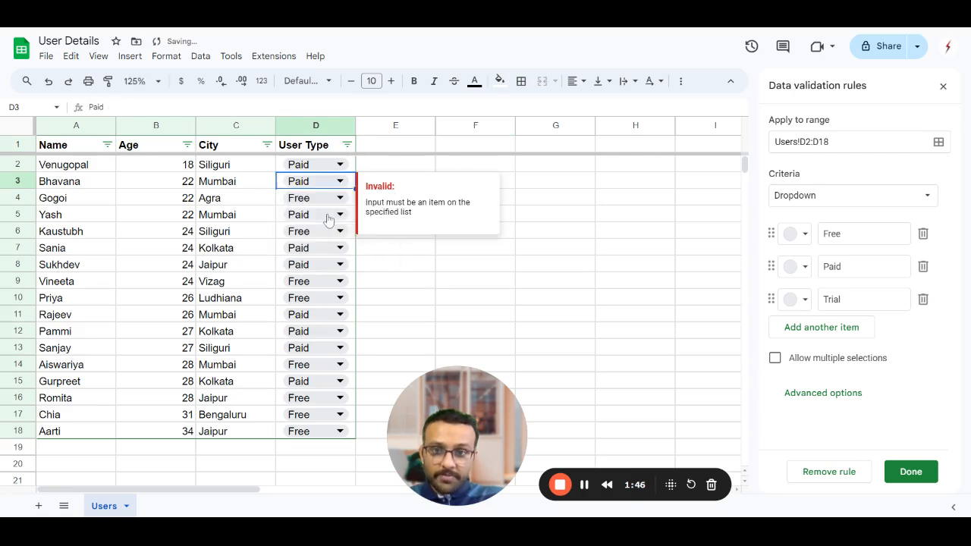
pyautogui.click(492, 282)
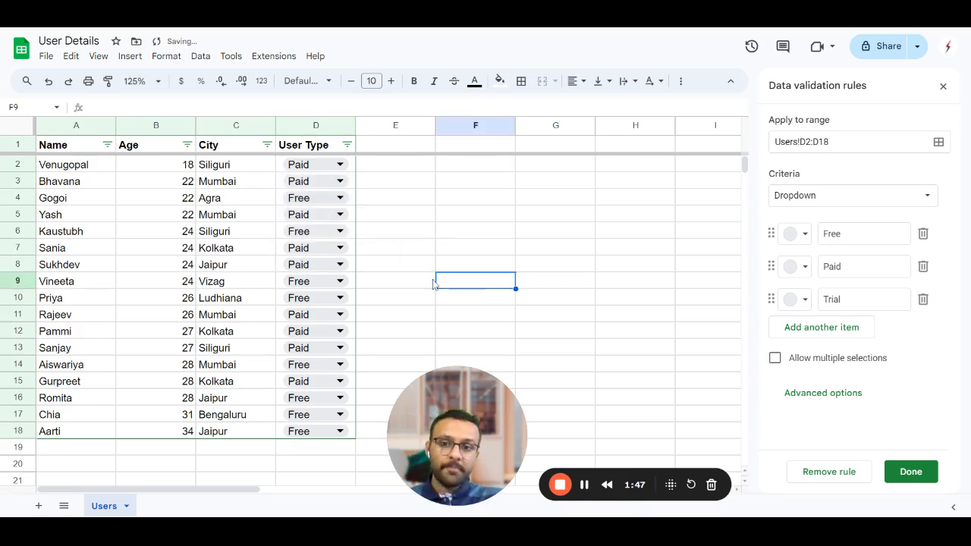
# - Set the User Type in cell D5 to Trial
pyautogui.click(340, 216)
pyautogui.click(335, 274)
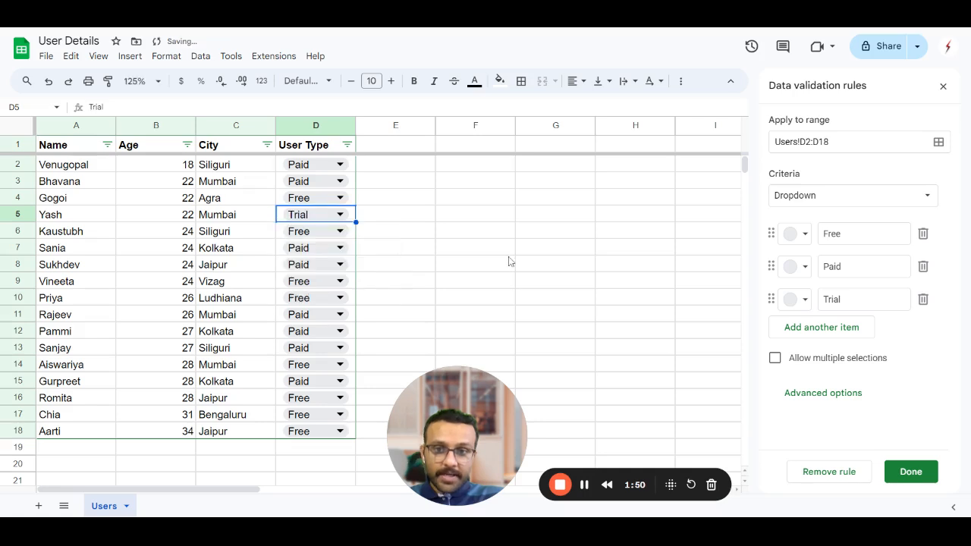
pyautogui.click(501, 250)
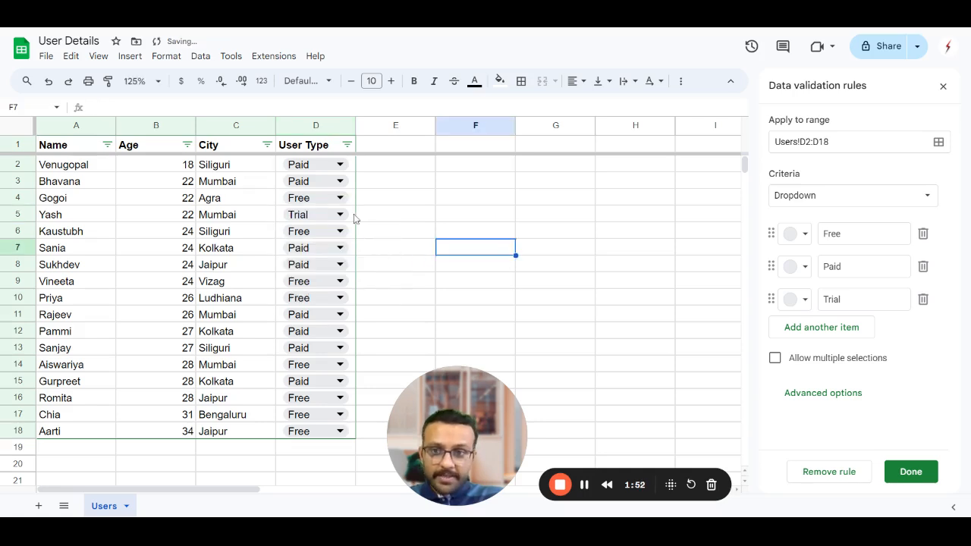
# - Fill the Trial value from cell D5 down through D8
pyautogui.moveTo(353, 217); pyautogui.dragTo(427, 266)
pyautogui.click(471, 267)
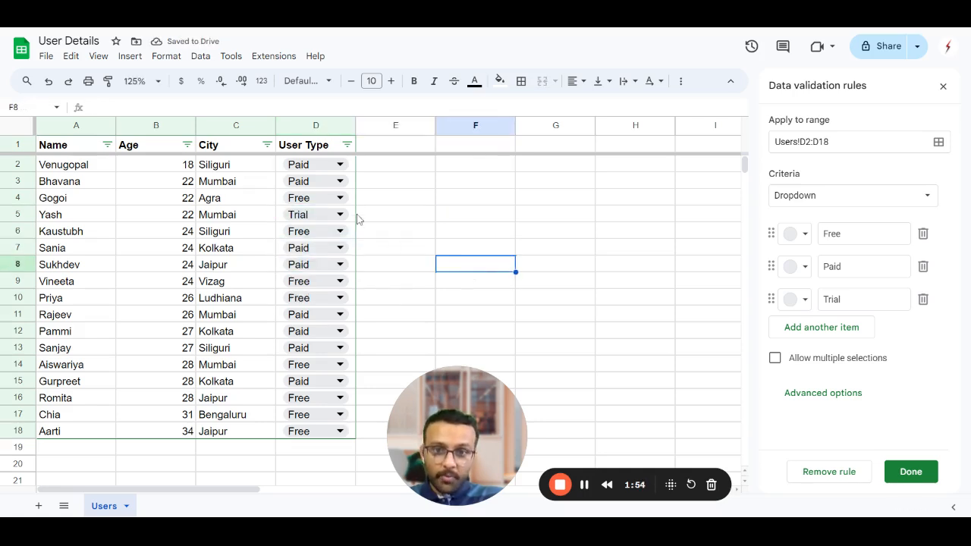
pyautogui.click(353, 216)
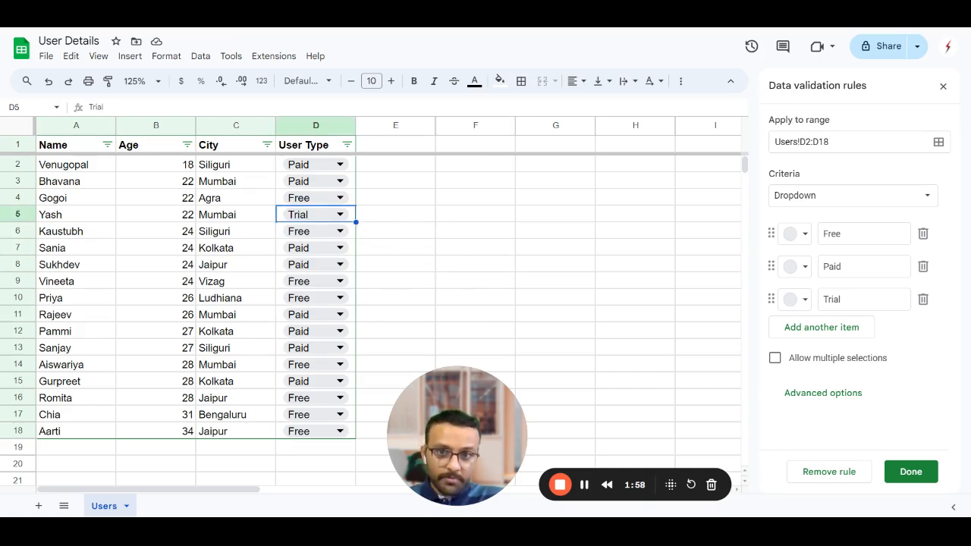
pyautogui.moveTo(355, 232); pyautogui.dragTo(354, 270)
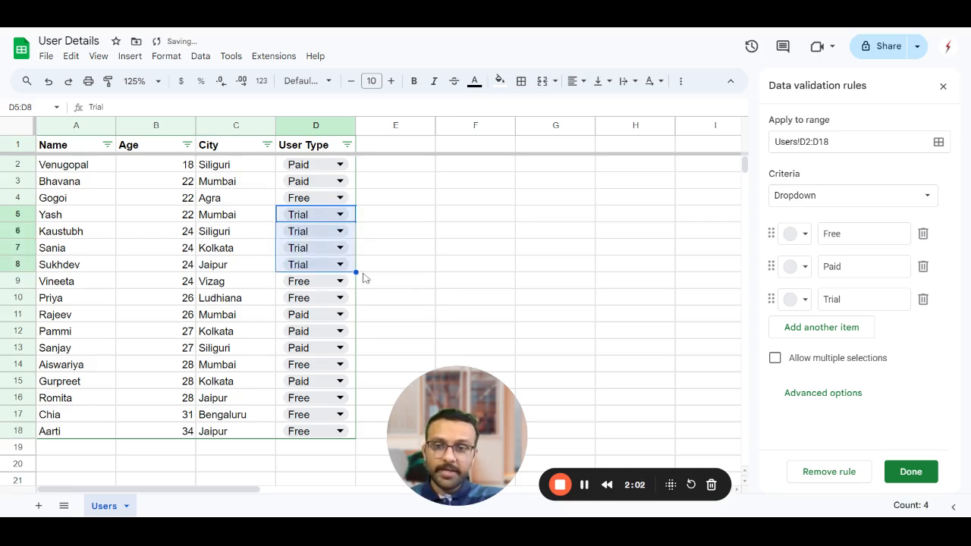
pyautogui.click(474, 266)
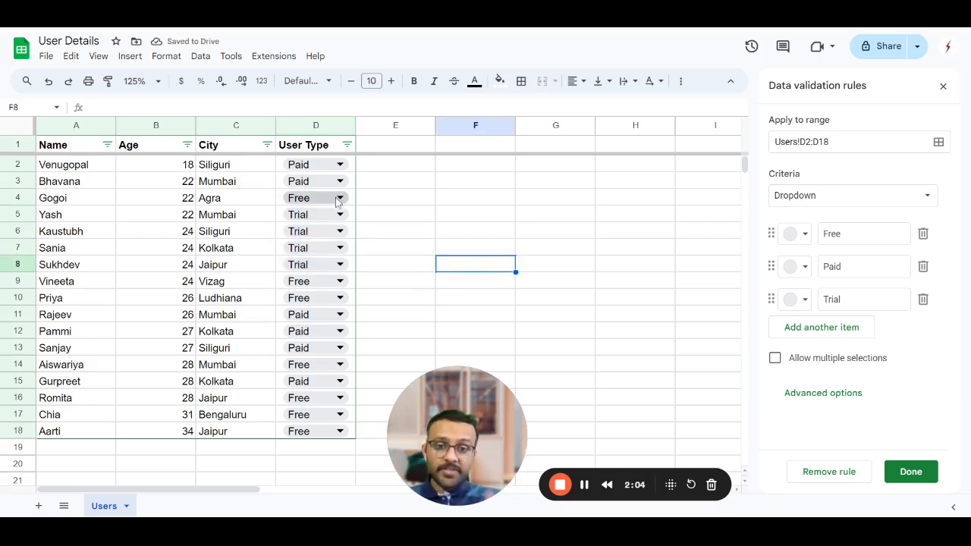
# - Color the dropdown items light green for Free, light blue for Paid and light yellow for Trial
pyautogui.click(802, 239)
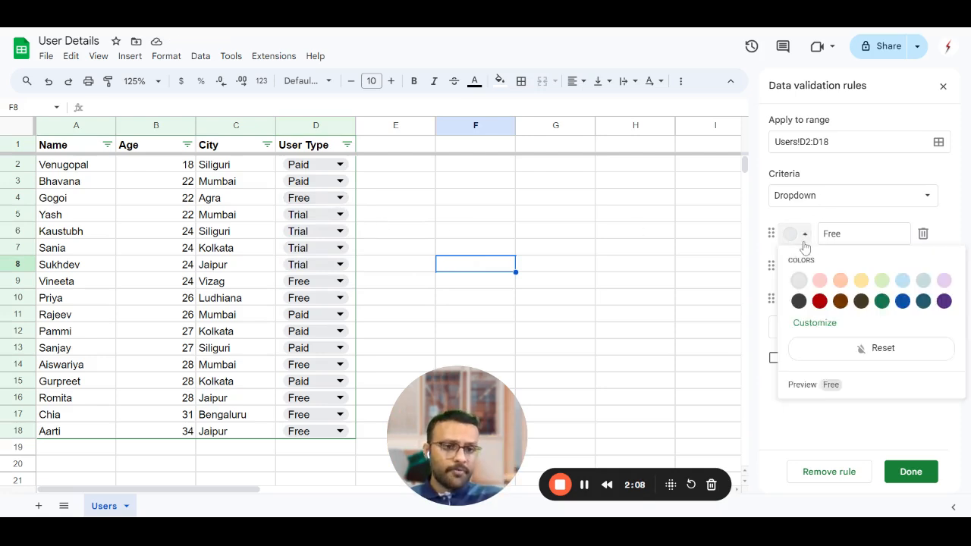
pyautogui.click(881, 281)
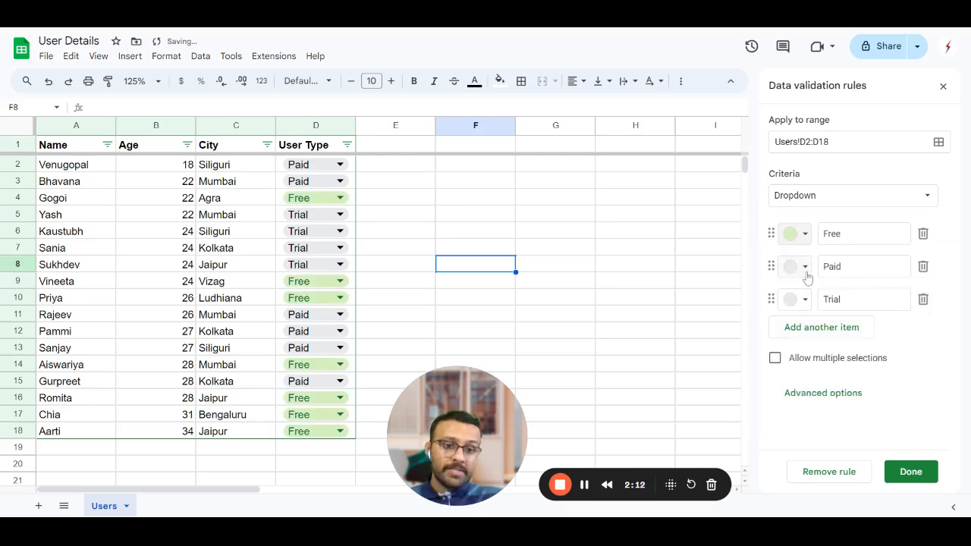
pyautogui.click(805, 268)
pyautogui.click(903, 313)
pyautogui.click(805, 301)
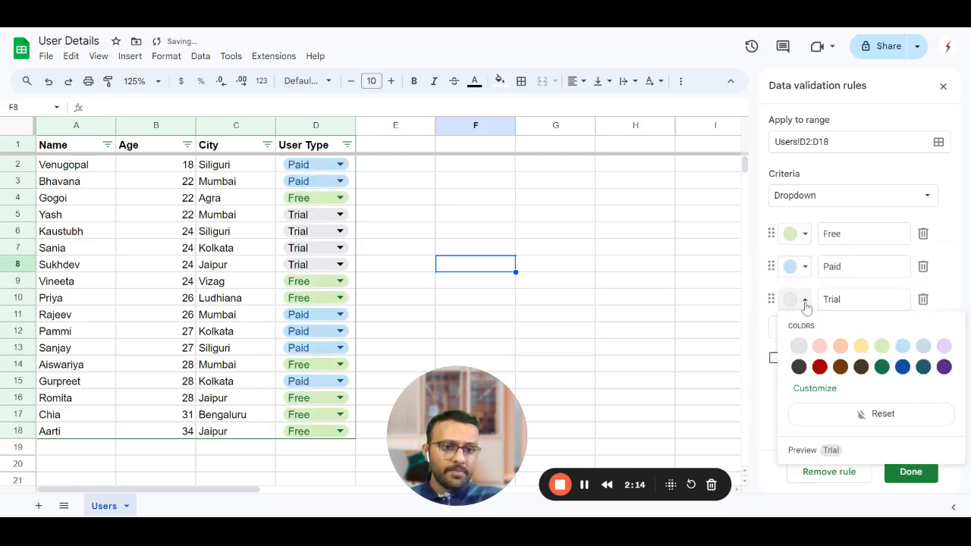
pyautogui.click(862, 347)
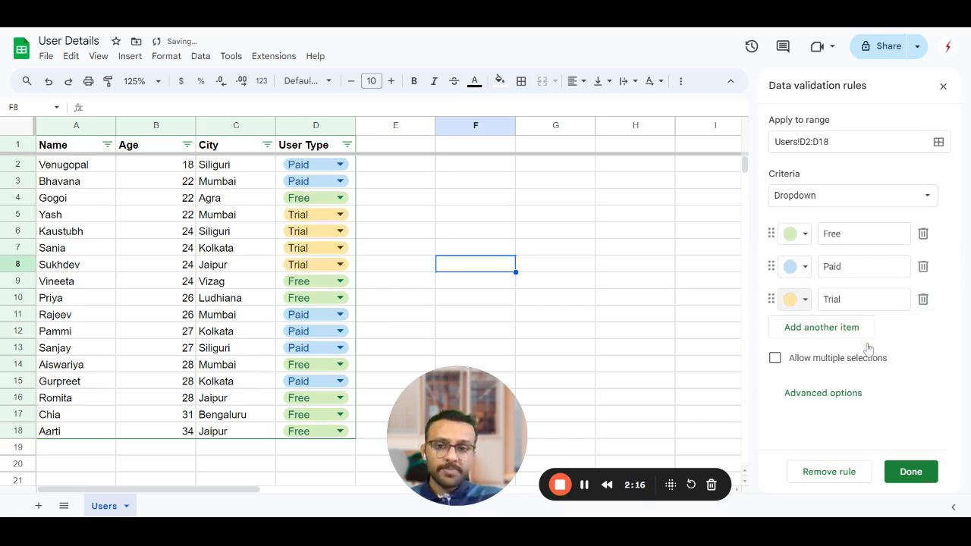
pyautogui.click(535, 317)
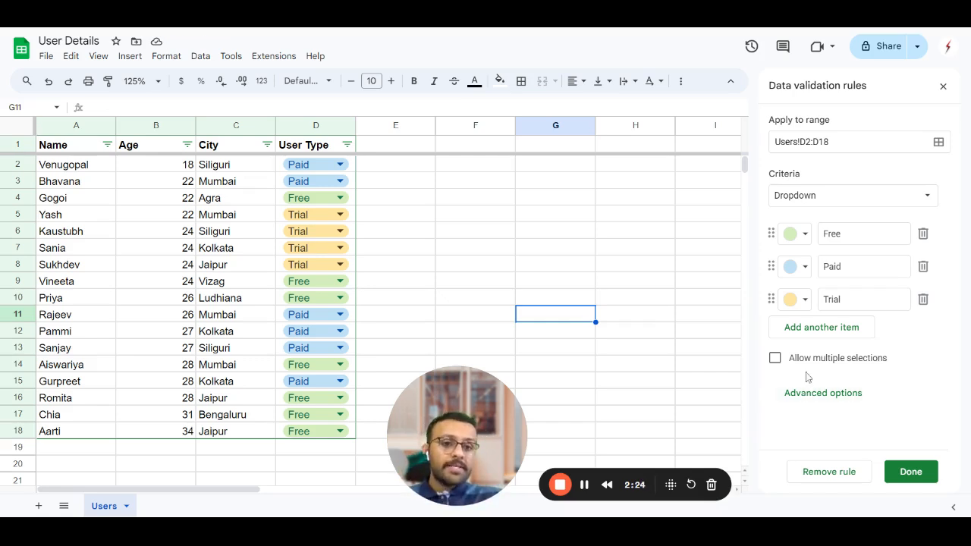
# - Show the dropdown rule's advanced options and try to enter random text in cell D18 to test input rejection
pyautogui.click(827, 400)
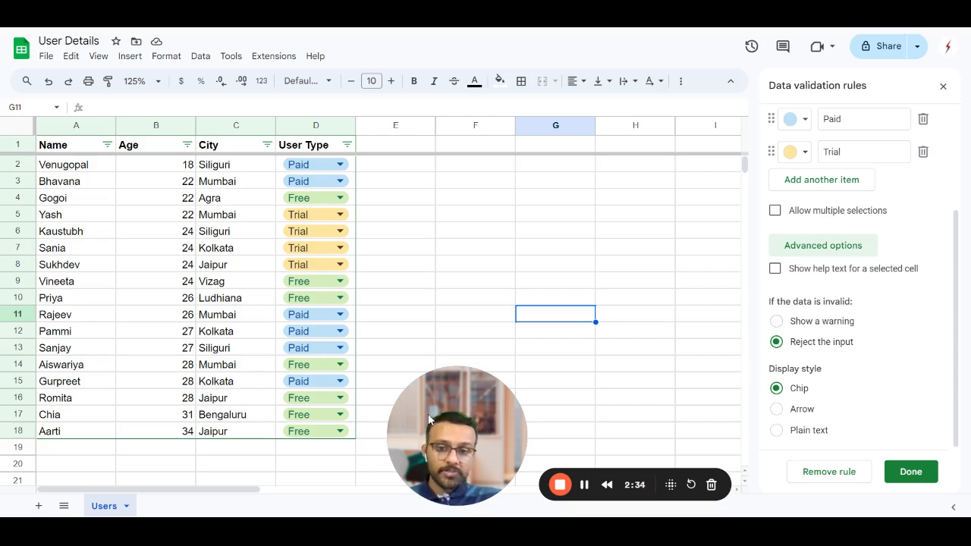
pyautogui.click(352, 437)
pyautogui.write('dsgjh')
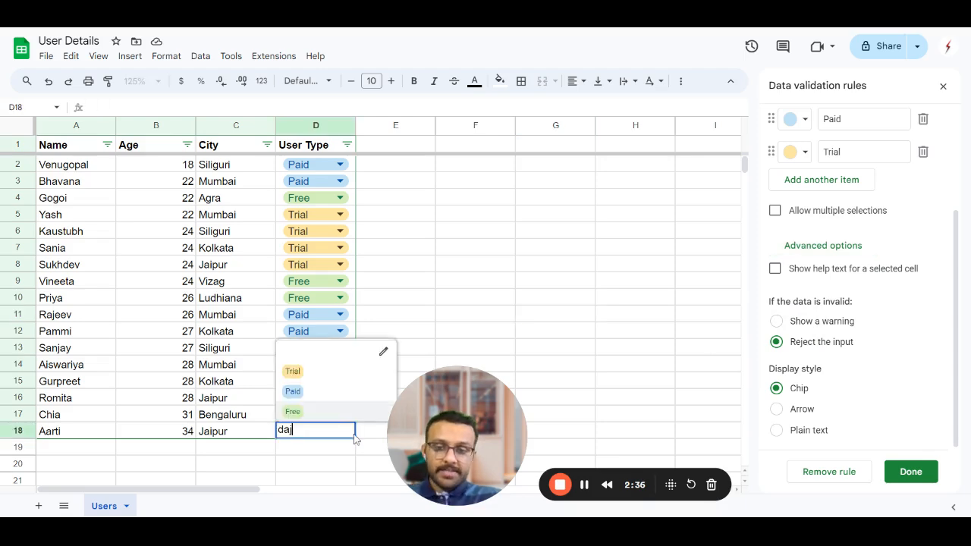
pyautogui.press('Return')
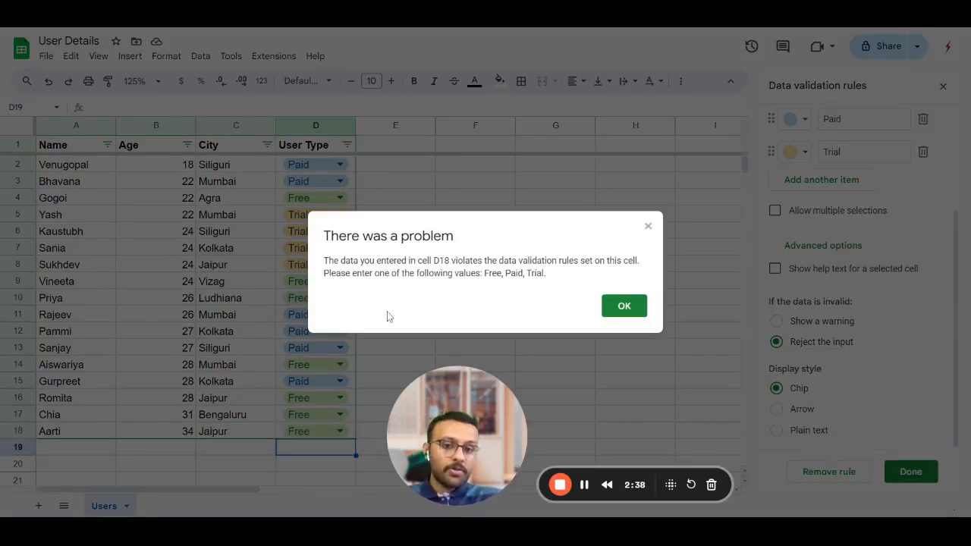
pyautogui.click(627, 308)
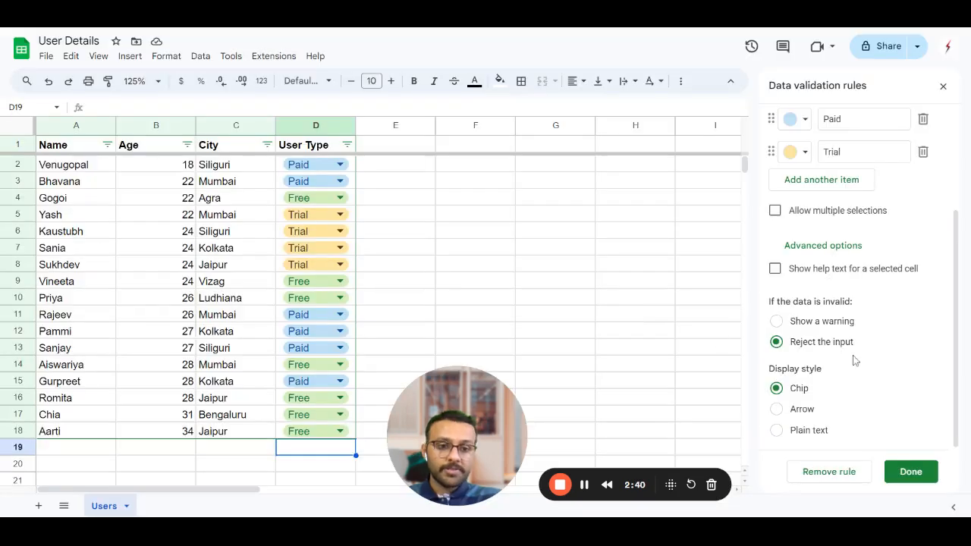
# - Make the User Type rule show a warning for invalid data, and enter asfjh in cell D18 to inspect the warning
pyautogui.click(777, 321)
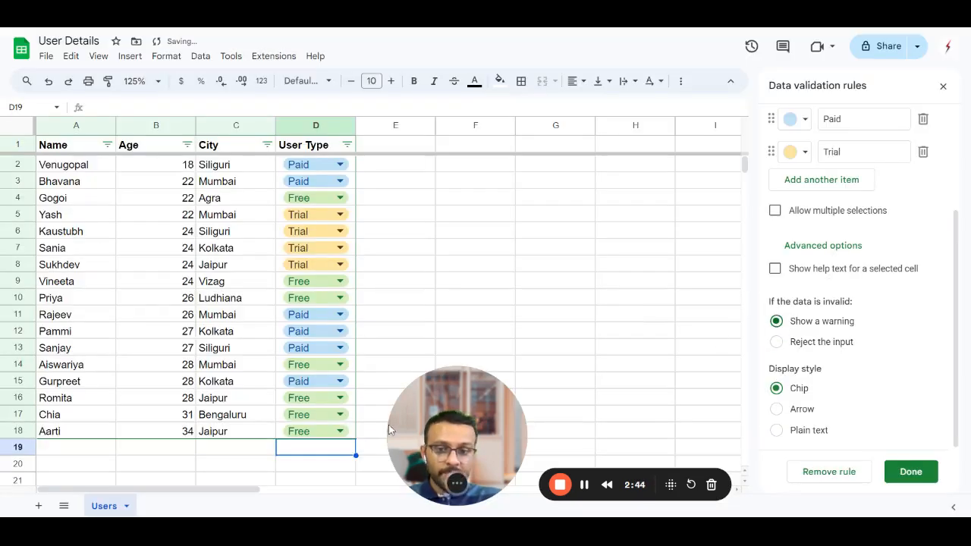
pyautogui.press('Up')
pyautogui.write('asfjh')
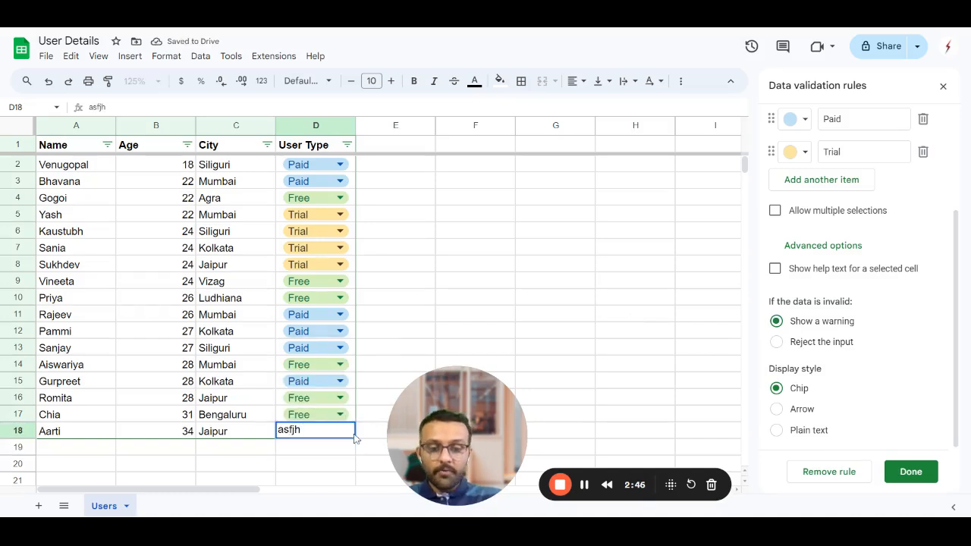
pyautogui.press('Return')
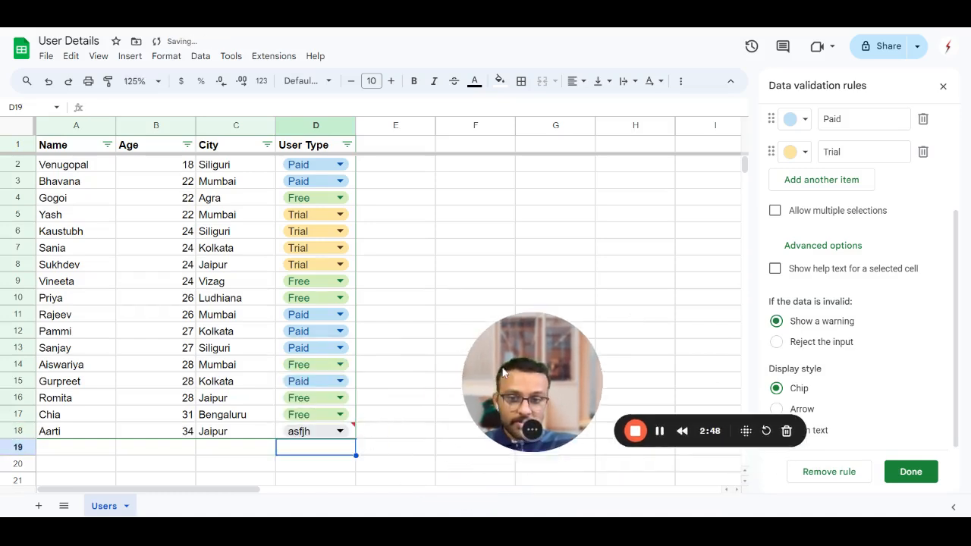
pyautogui.moveTo(355, 434)
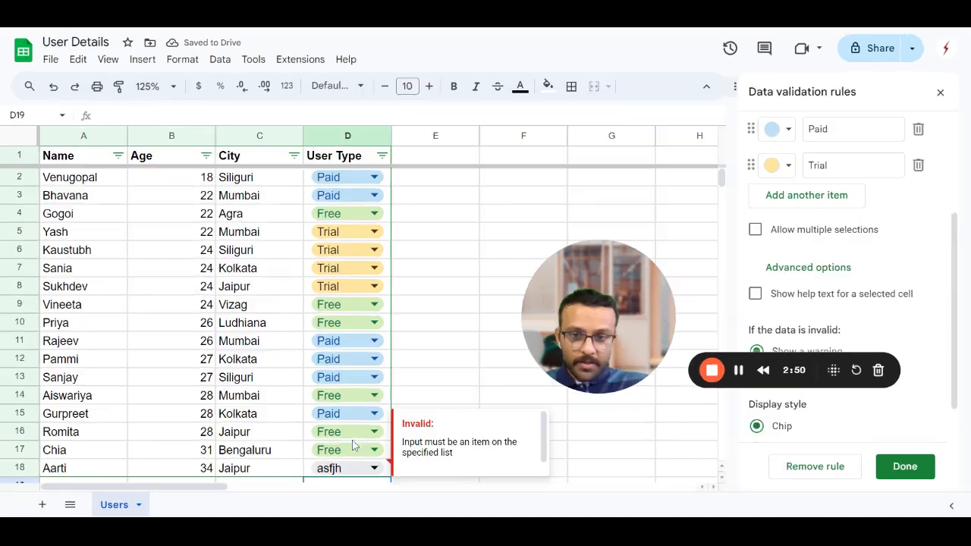
pyautogui.scroll(-4, 403, 456)
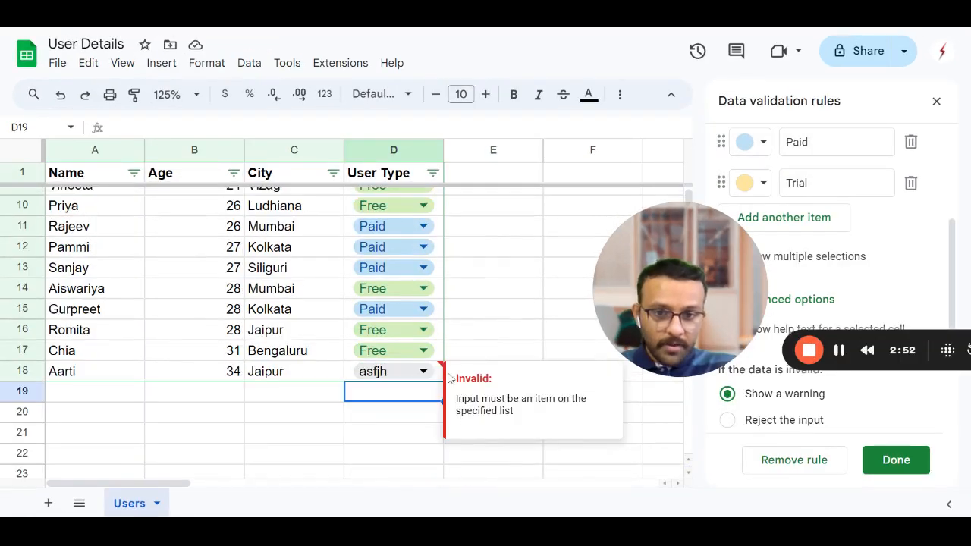
pyautogui.click(455, 331)
pyautogui.click(440, 370)
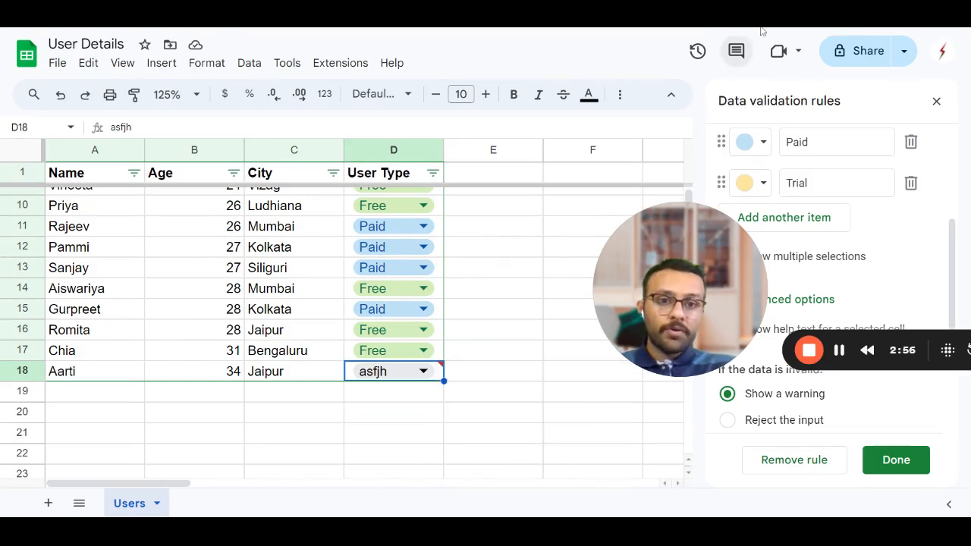
pyautogui.hotkey('ctrl', '0')
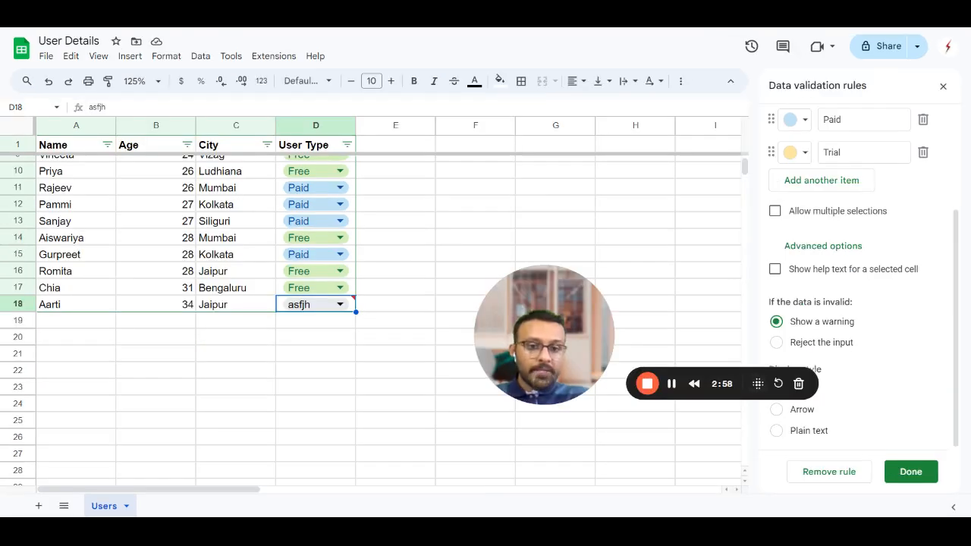
pyautogui.moveTo(563, 307); pyautogui.dragTo(414, 366)
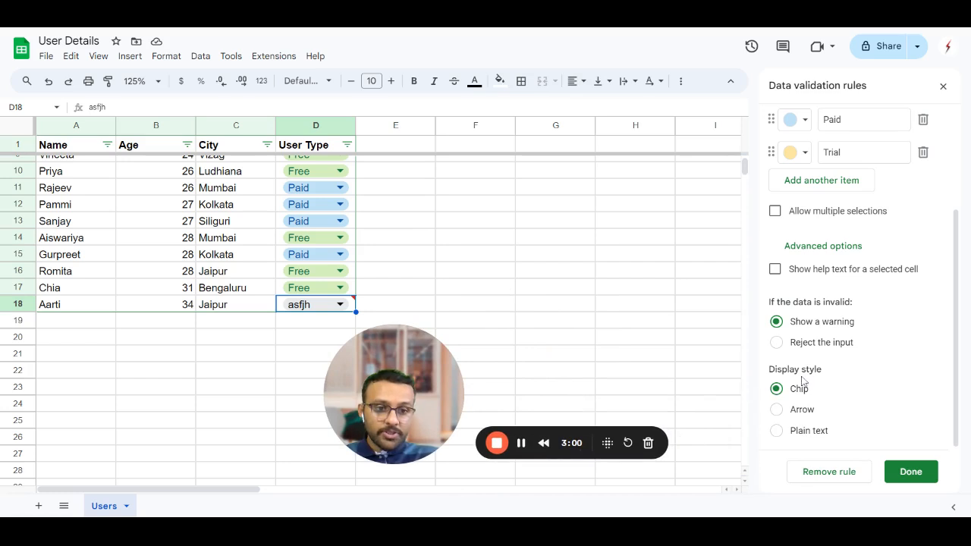
# - Compare the Arrow and Plain text display styles for the User Type dropdown and settle on Arrow
pyautogui.click(778, 410)
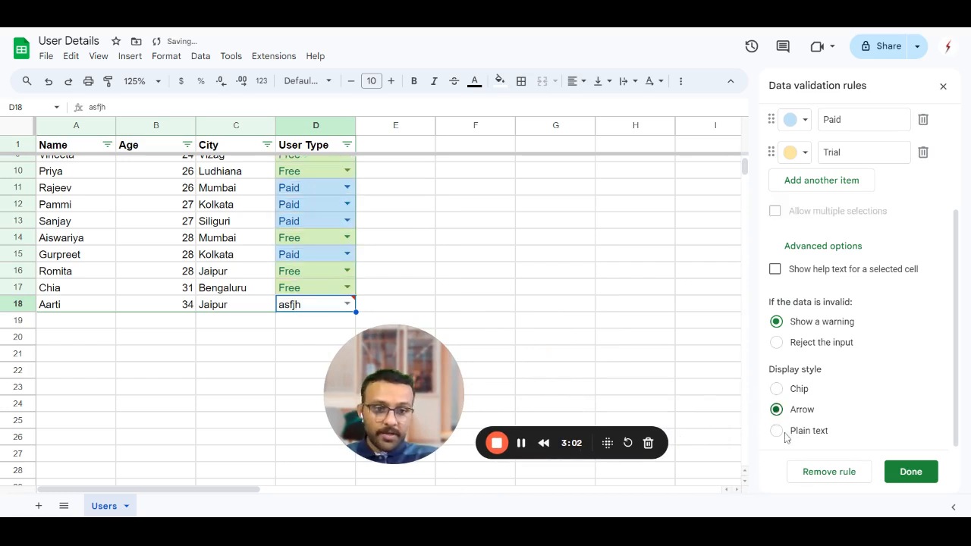
pyautogui.click(777, 431)
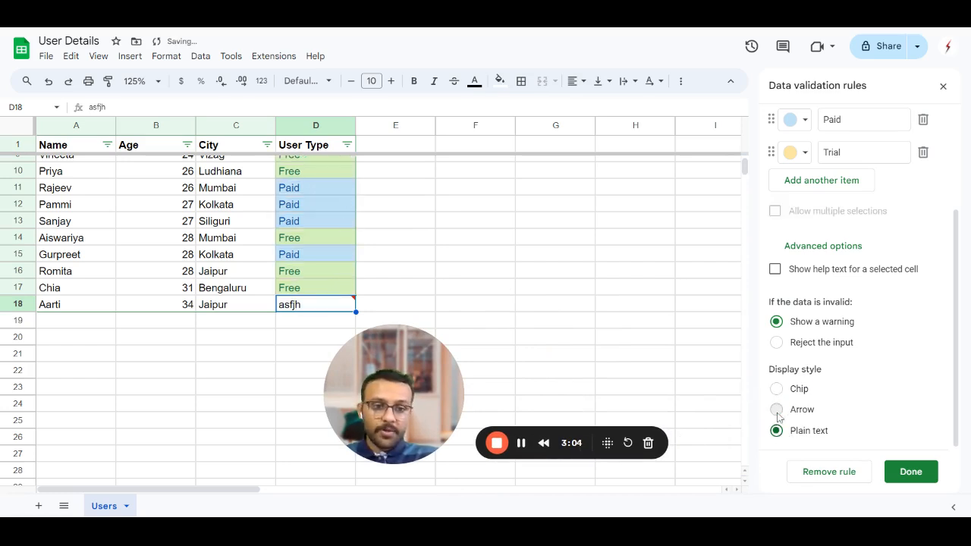
pyautogui.click(776, 410)
pyautogui.scroll(2, 878, 340)
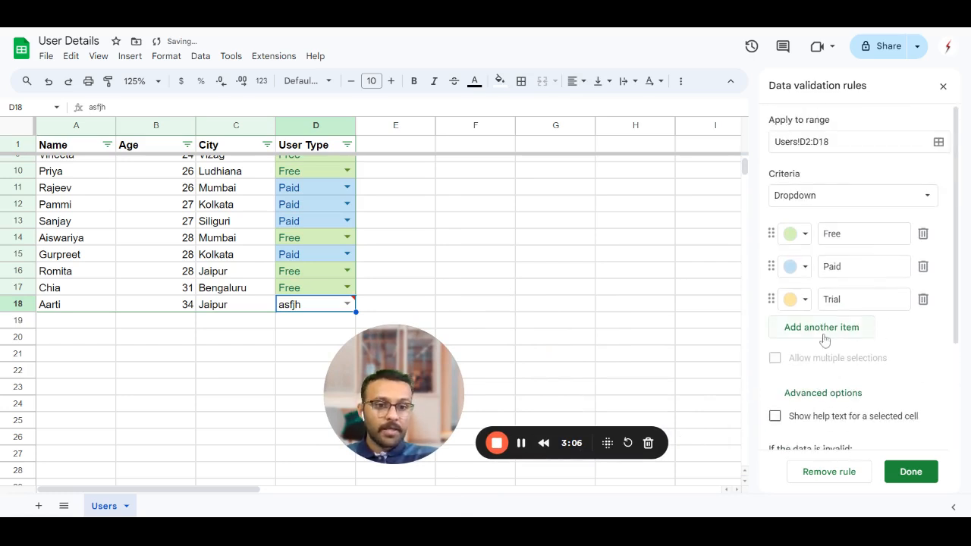
pyautogui.scroll(-2, 857, 366)
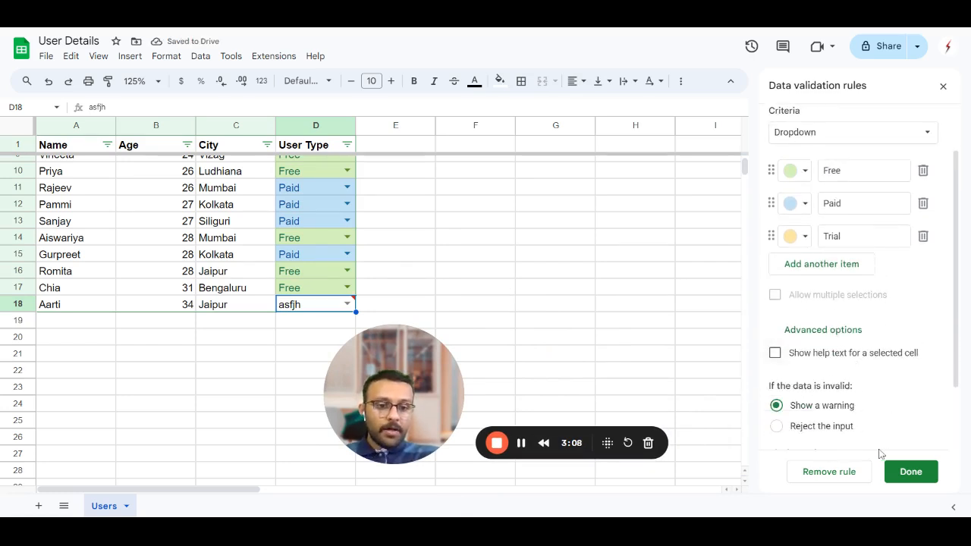
# - Review the available criteria types while keeping Dropdown, and save the User Type rule
pyautogui.scroll(2, 850, 211)
pyautogui.click(848, 198)
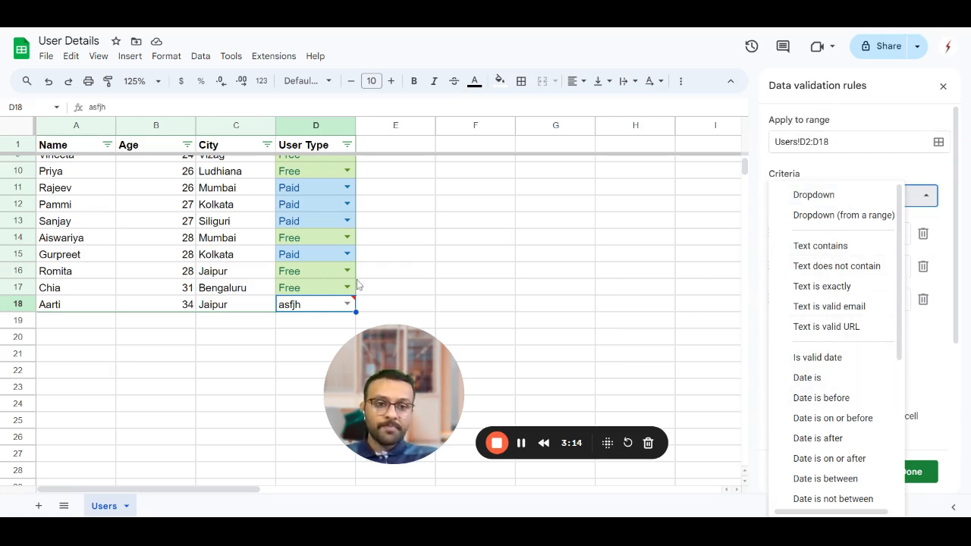
pyautogui.click(493, 293)
pyautogui.scroll(3, 235, 287)
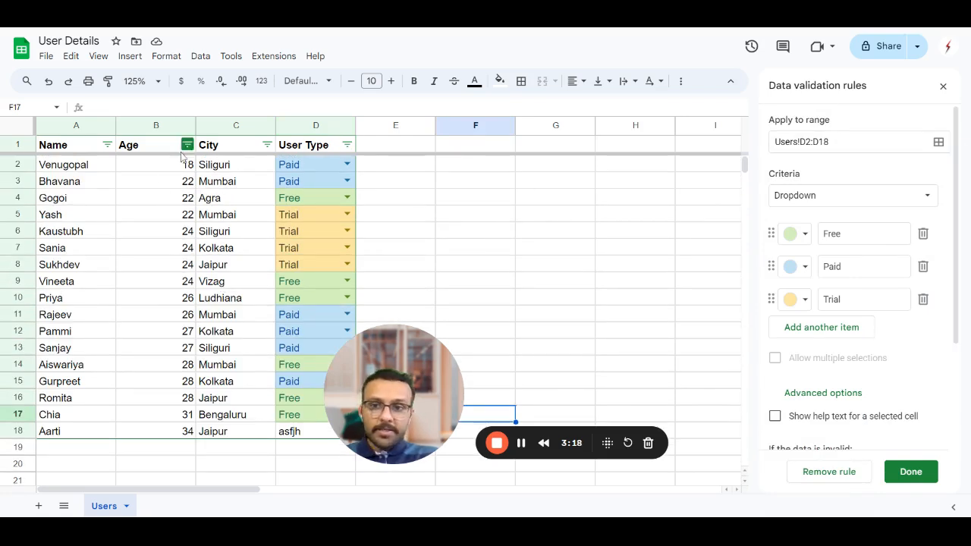
pyautogui.click(906, 471)
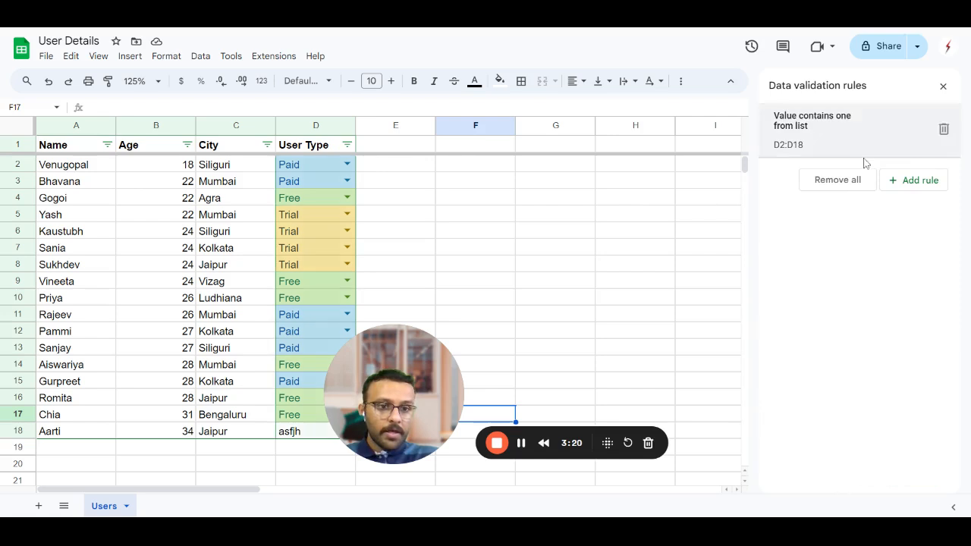
# - Add a data validation rule to the ages in B2:B18 requiring values greater than or equal to 25
pyautogui.click(176, 171)
pyautogui.moveTo(176, 174); pyautogui.dragTo(175, 429)
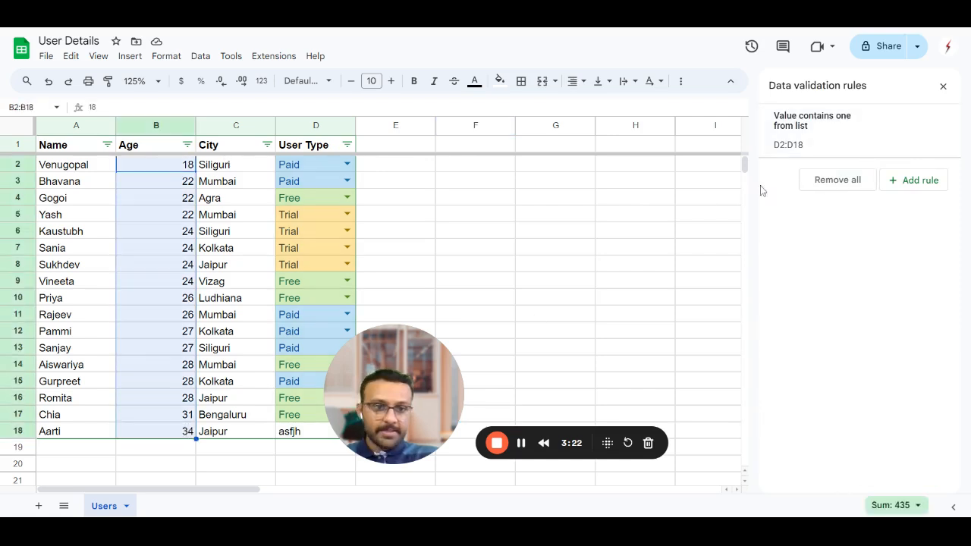
pyautogui.click(920, 181)
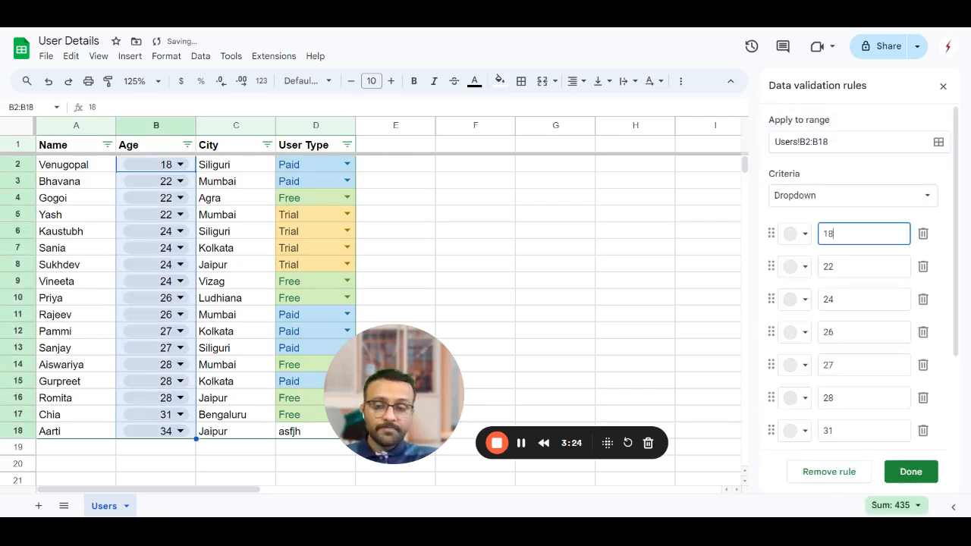
pyautogui.click(833, 198)
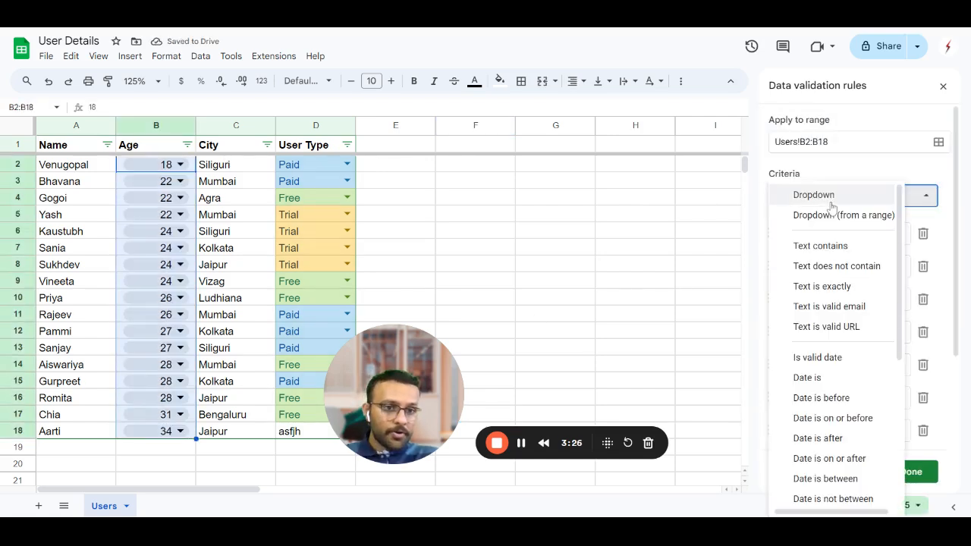
pyautogui.scroll(-3, 857, 339)
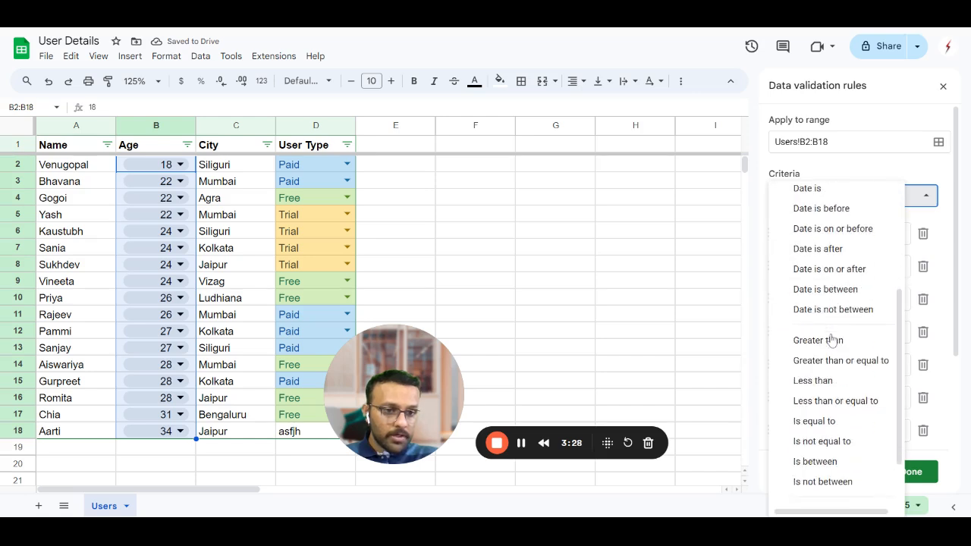
pyautogui.click(861, 365)
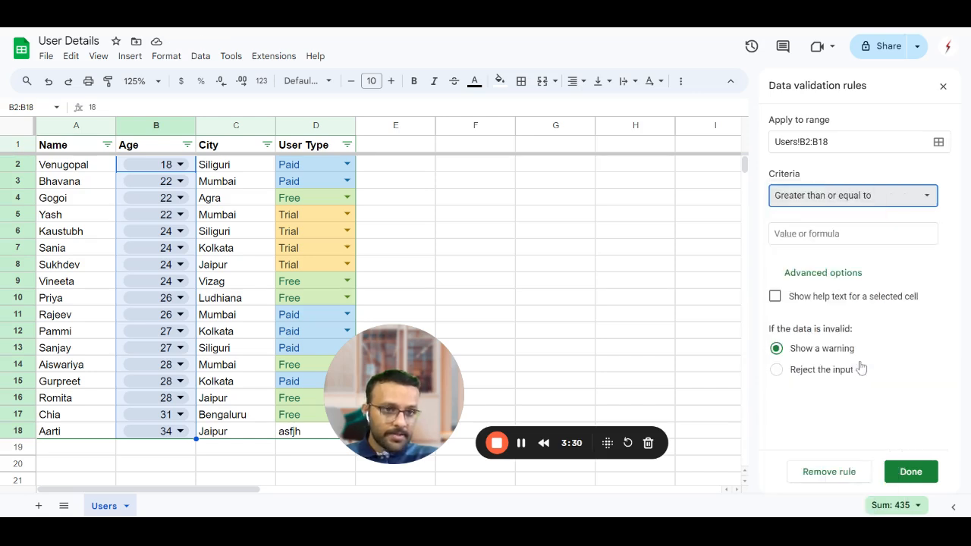
pyautogui.click(821, 229)
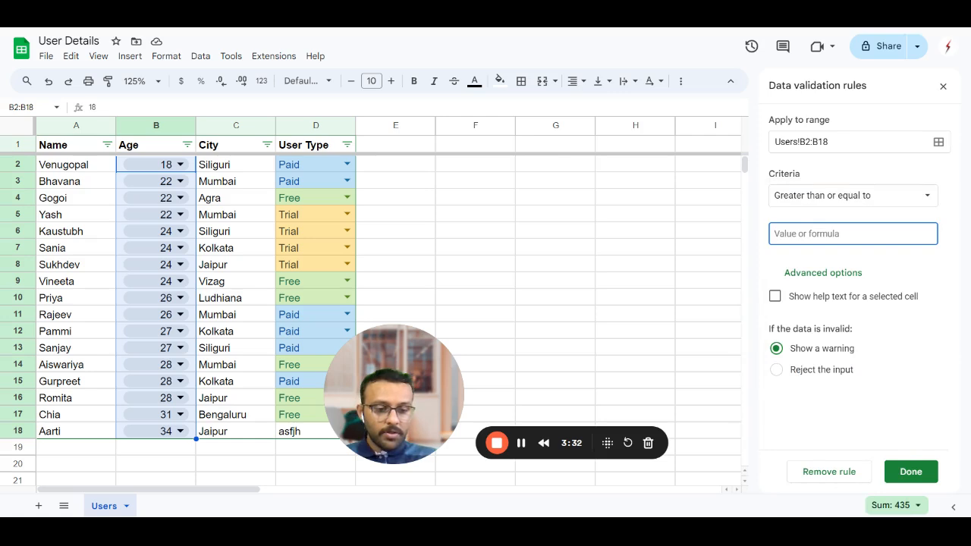
pyautogui.write('25')
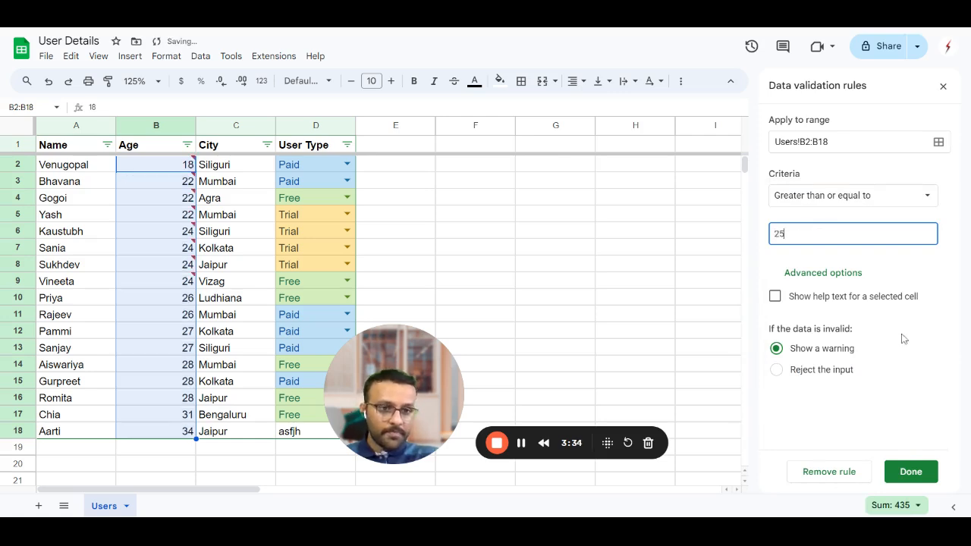
pyautogui.click(910, 472)
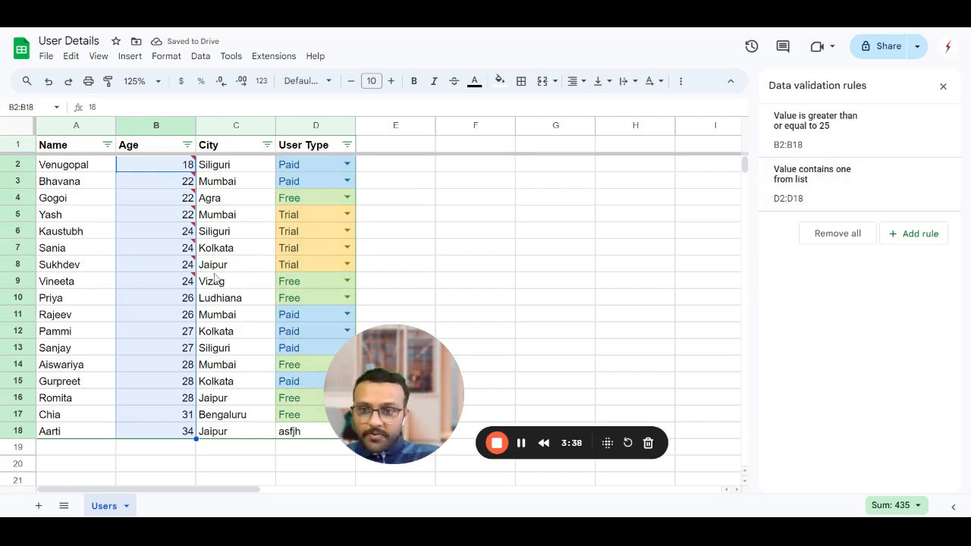
# - Inspect the invalid-value warnings in the Age column and the advanced options of the age rule
pyautogui.moveTo(191, 282)
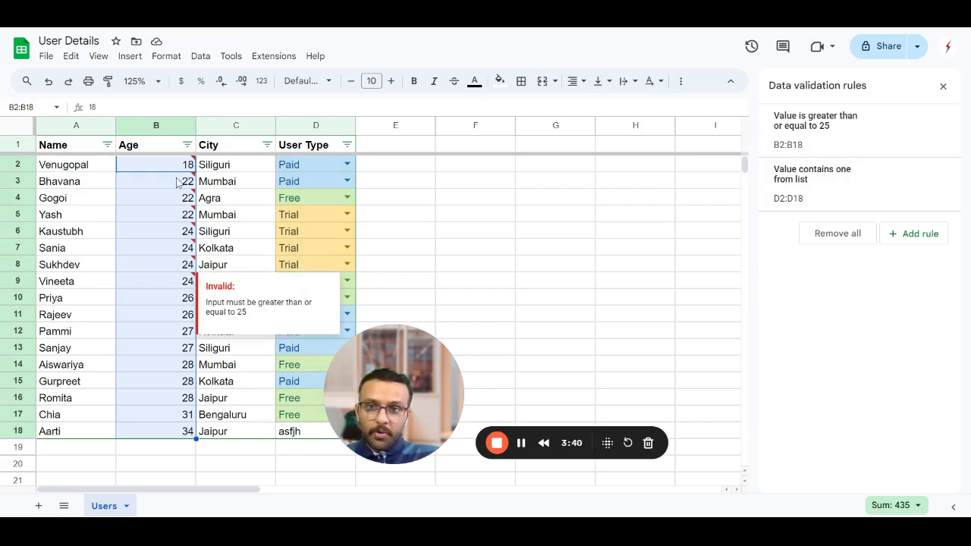
pyautogui.moveTo(176, 166)
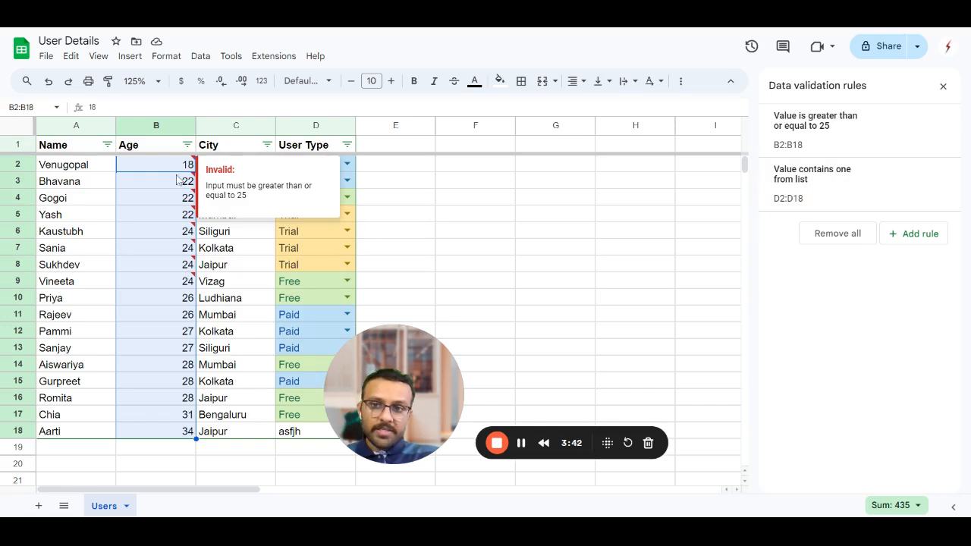
pyautogui.click(834, 129)
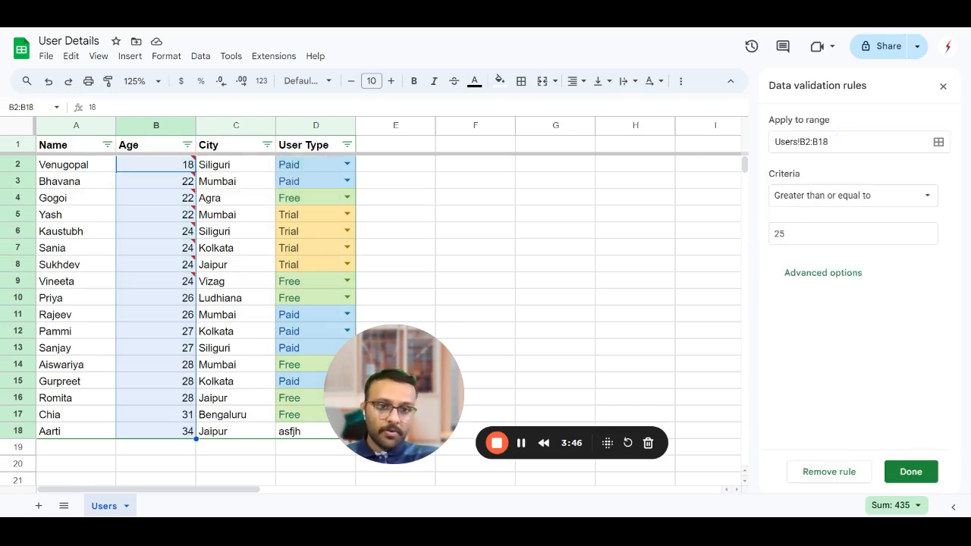
pyautogui.click(213, 304)
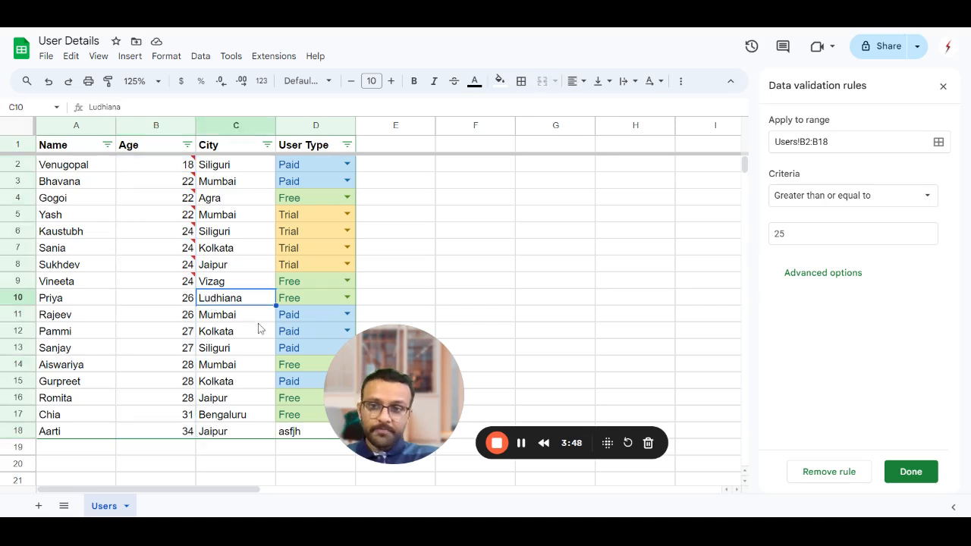
pyautogui.click(835, 280)
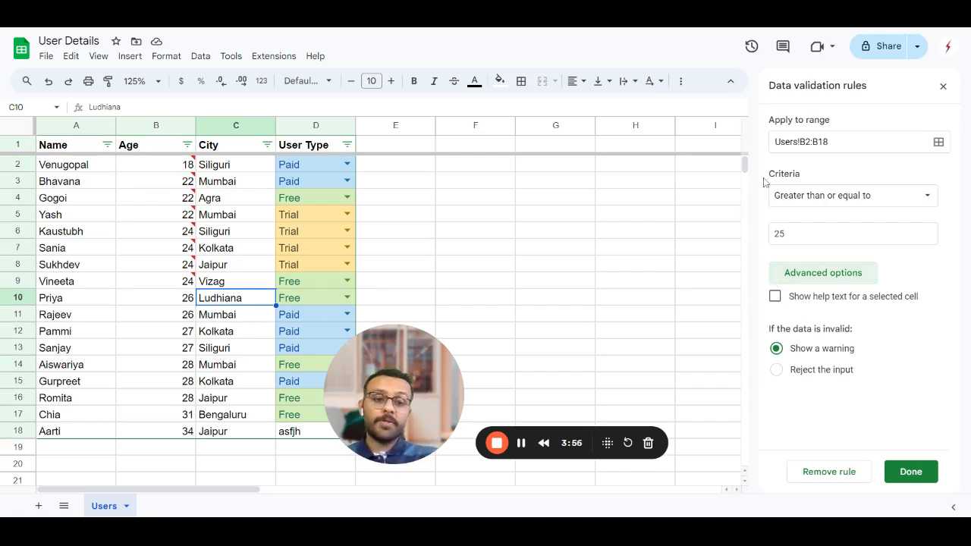
pyautogui.click(912, 470)
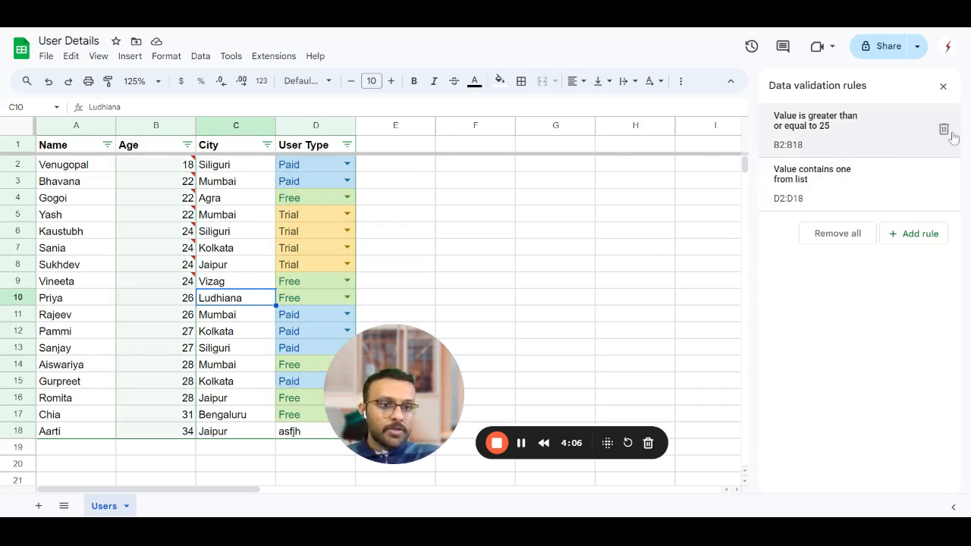
# - Delete the validation rule on B2:B18 and close the data validation rules
pyautogui.click(946, 132)
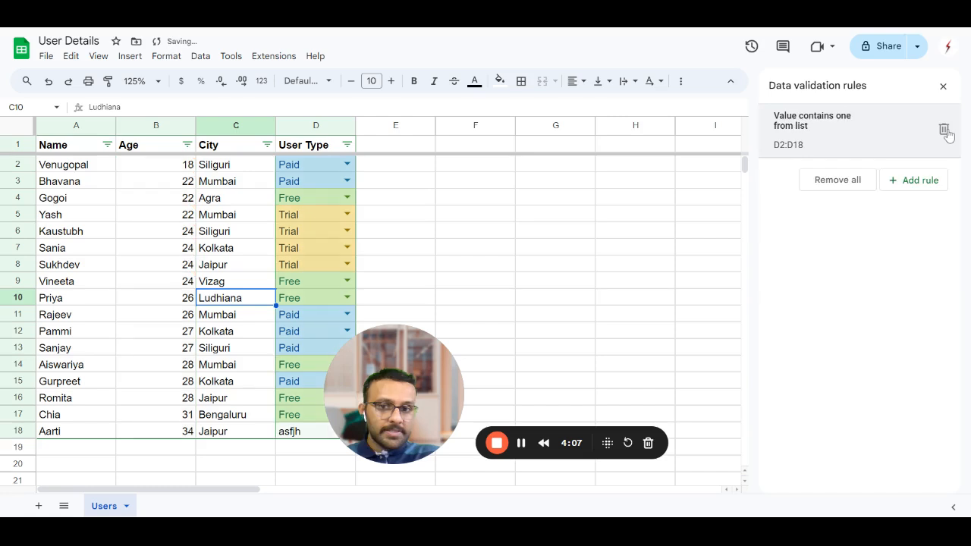
pyautogui.click(943, 86)
pyautogui.click(538, 334)
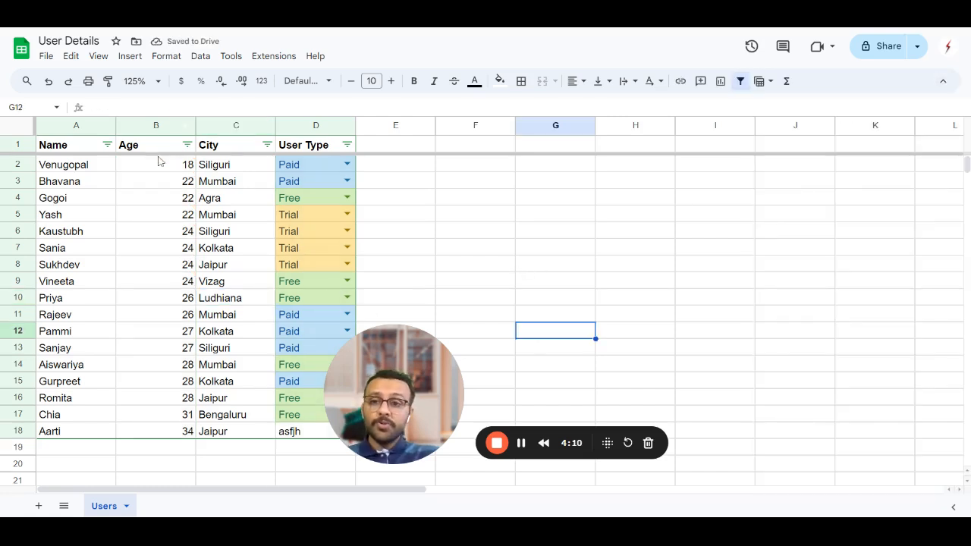
pyautogui.moveTo(159, 172); pyautogui.dragTo(159, 396)
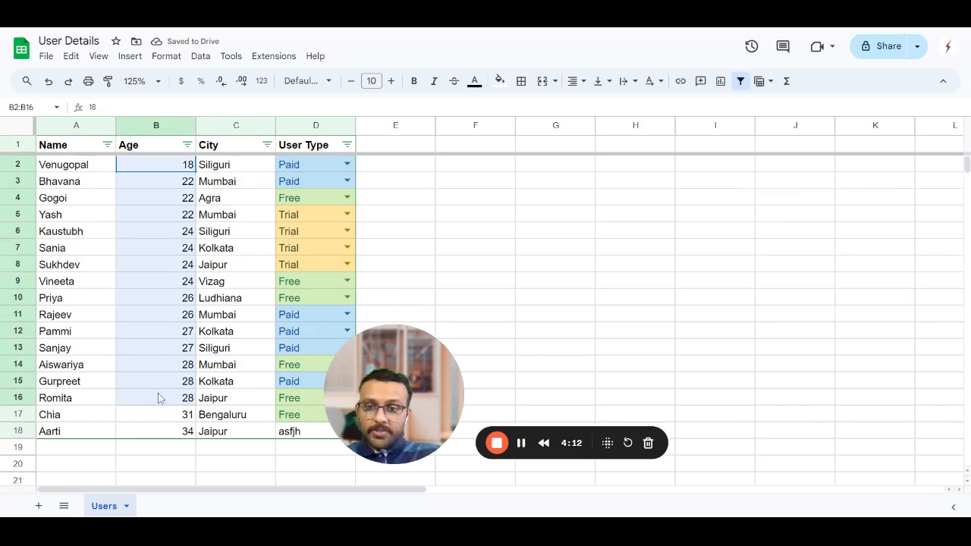
pyautogui.click(255, 174)
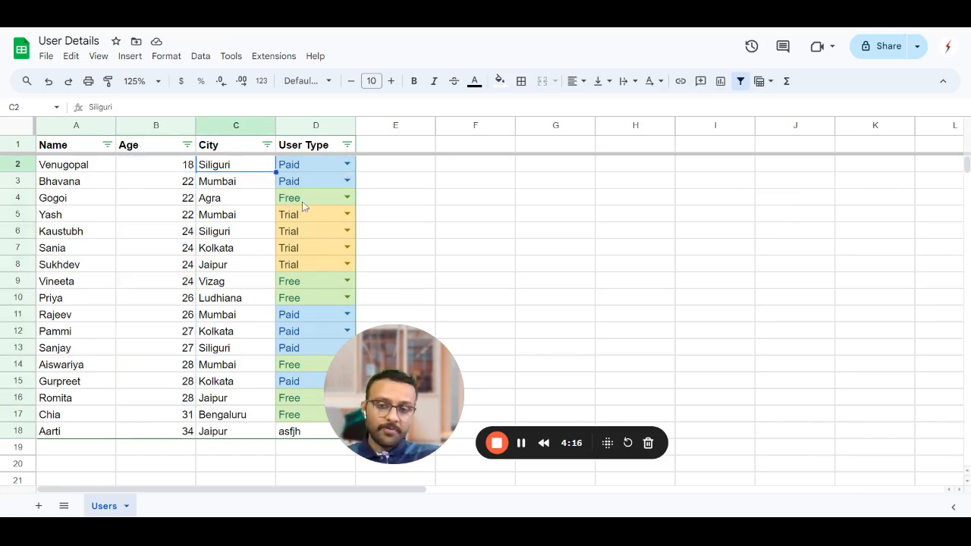
pyautogui.click(221, 217)
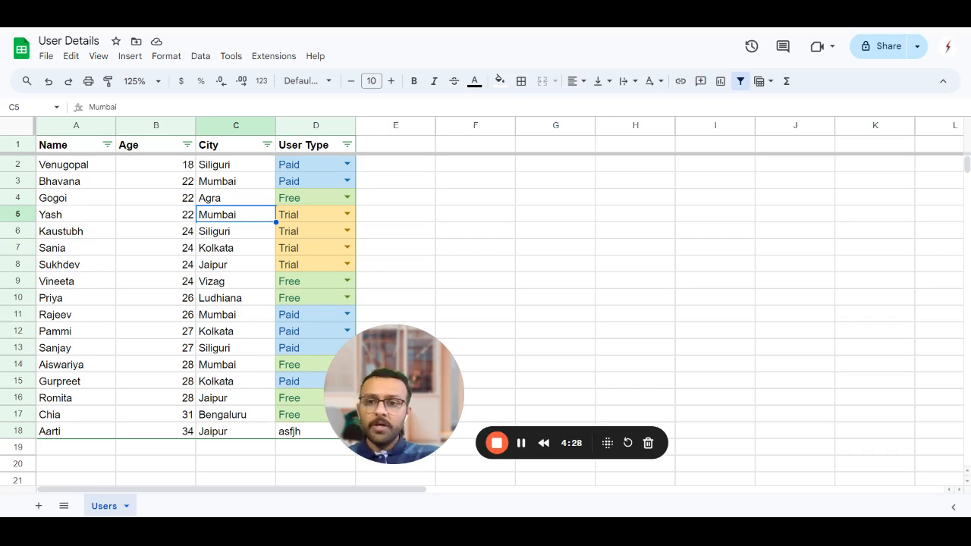
# - Add a conditional format rule to B2:B18 that fills ages greater than or equal to 25 with light green 3
pyautogui.moveTo(156, 164); pyautogui.dragTo(156, 431)
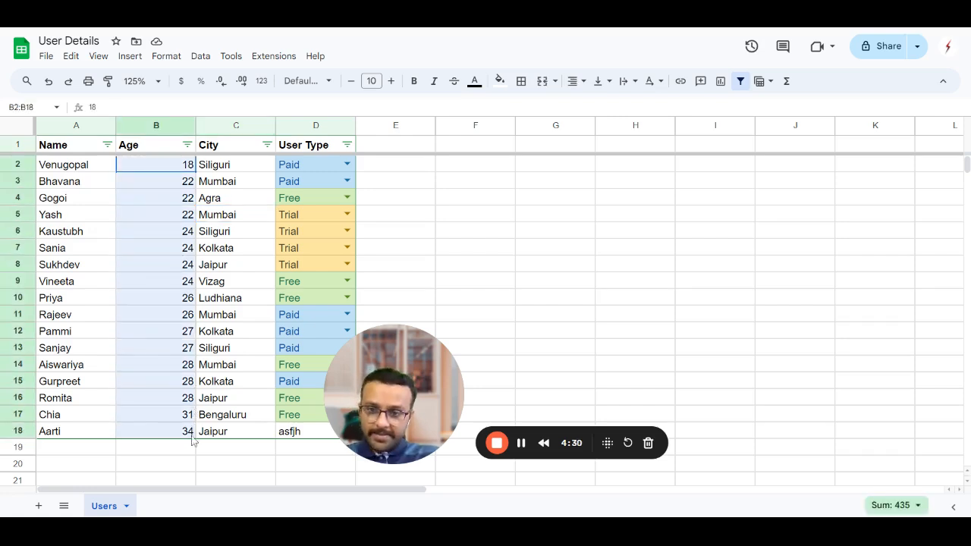
pyautogui.click(169, 59)
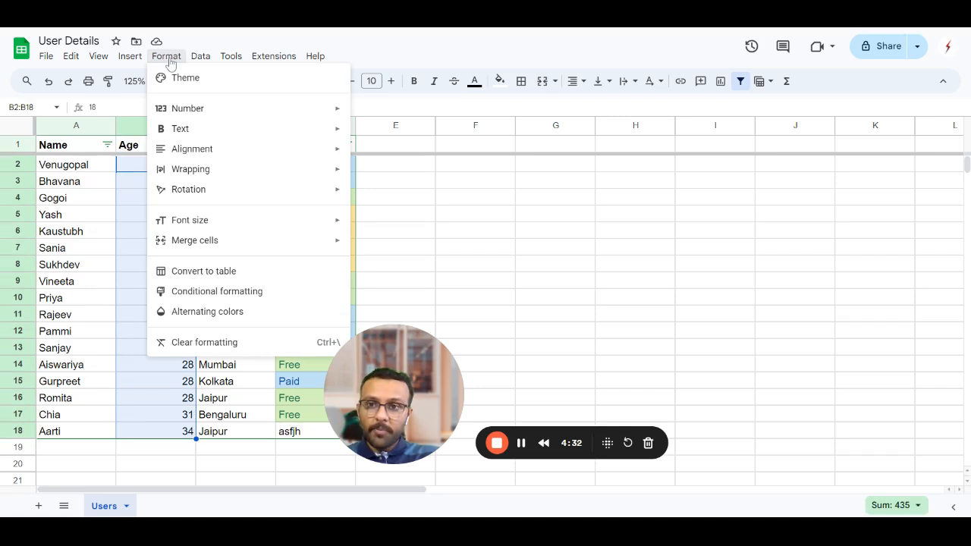
pyautogui.click(263, 293)
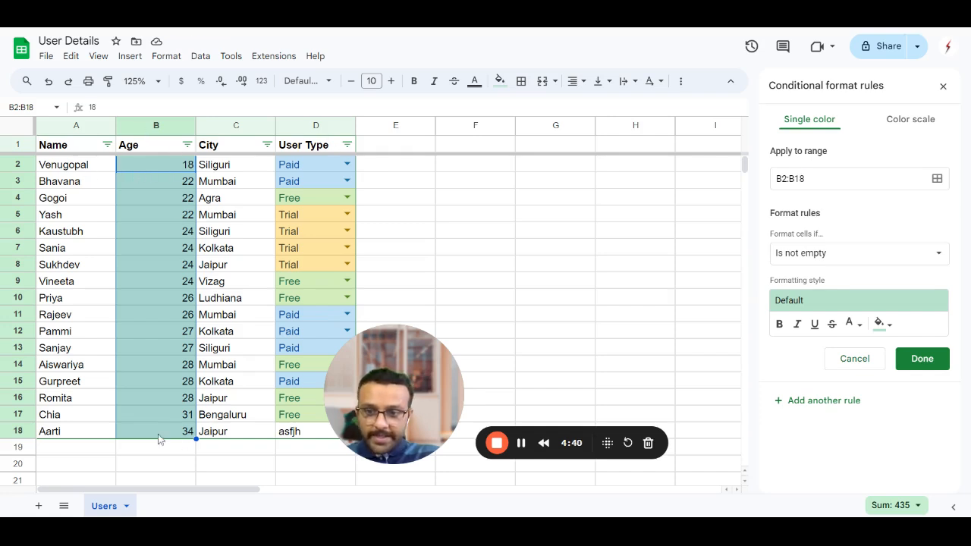
pyautogui.click(856, 256)
pyautogui.scroll(-3, 842, 334)
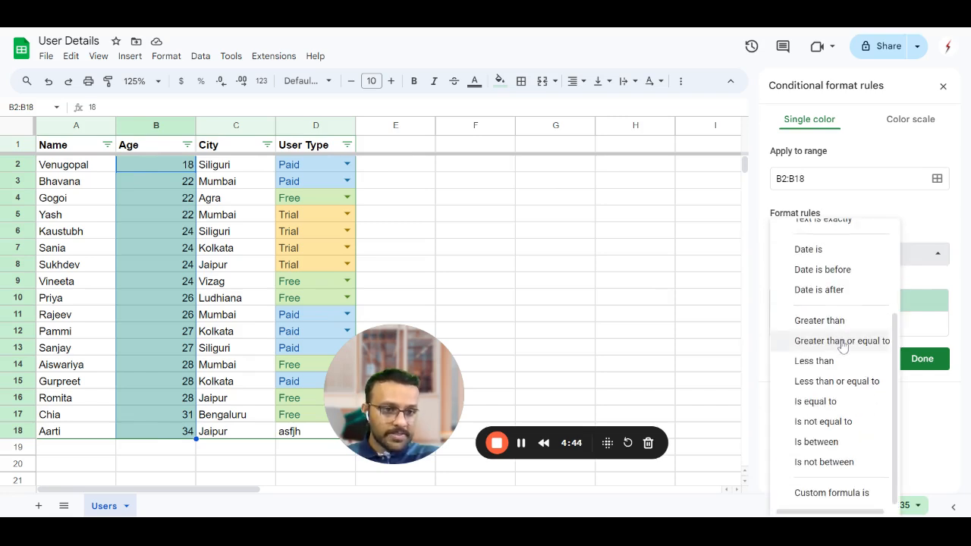
pyautogui.click(841, 341)
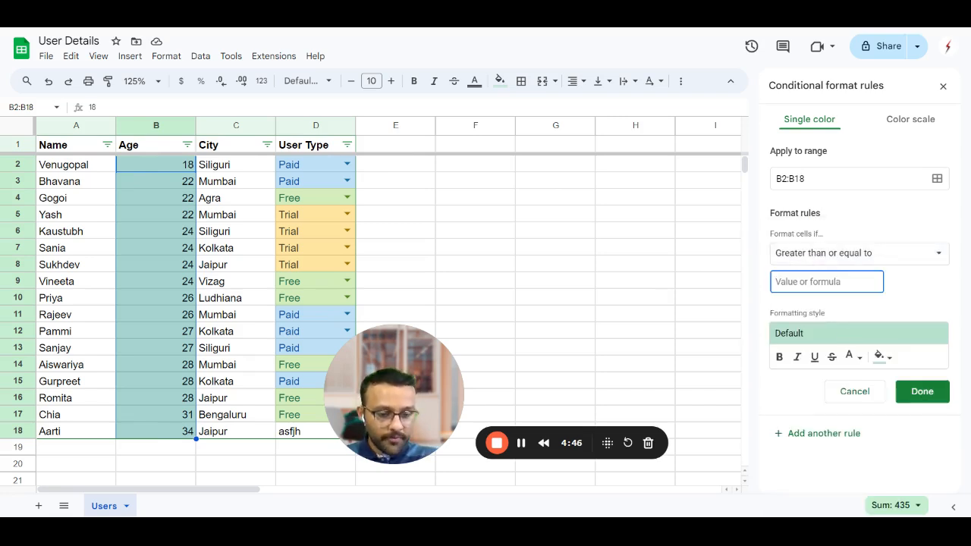
pyautogui.write('25')
pyautogui.click(882, 357)
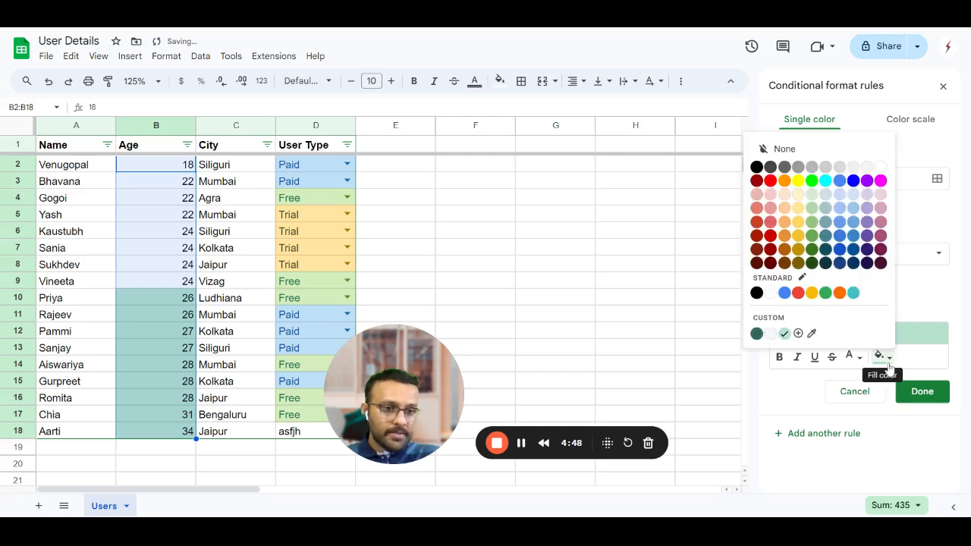
pyautogui.click(812, 196)
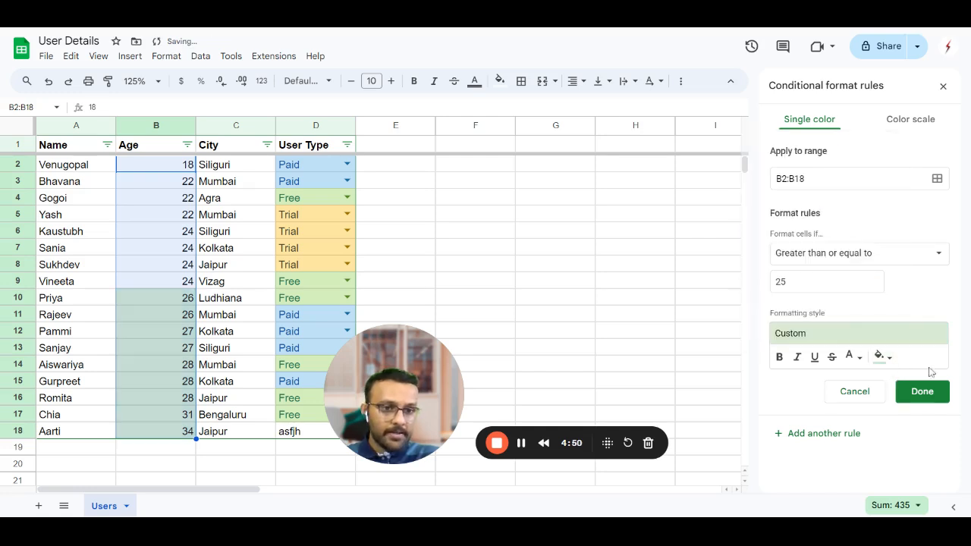
pyautogui.click(922, 393)
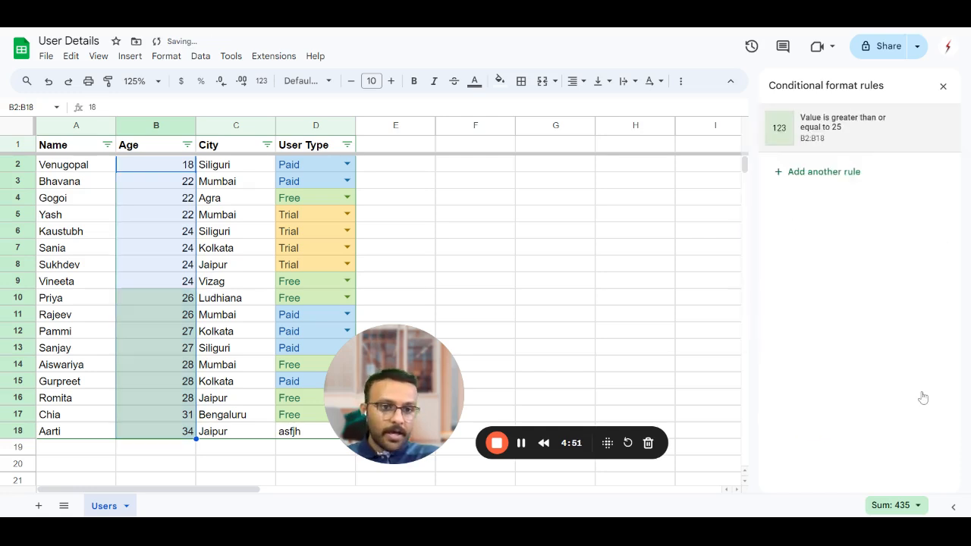
# - Add another conditional format rule to B2:B18 that fills ages less than 25 with light red 3
pyautogui.click(832, 139)
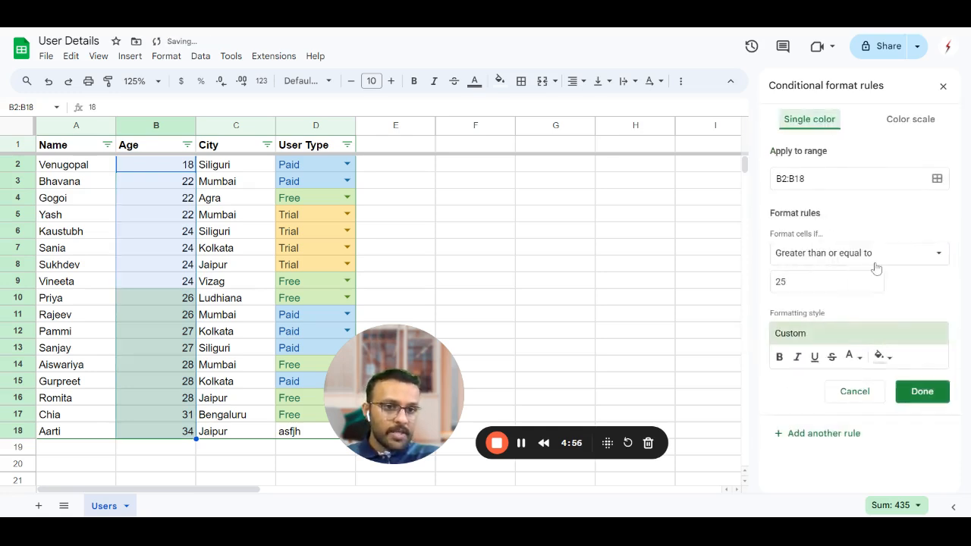
pyautogui.click(842, 254)
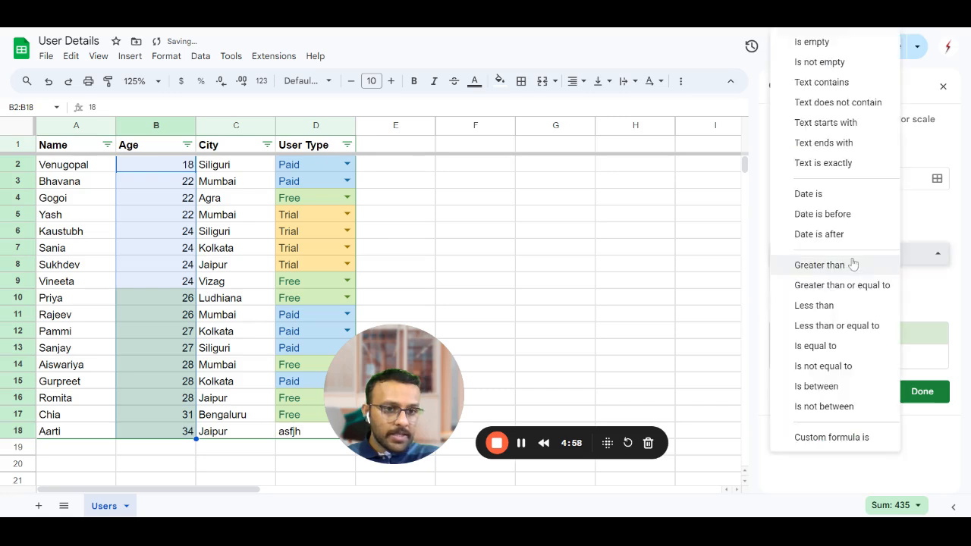
pyautogui.click(845, 307)
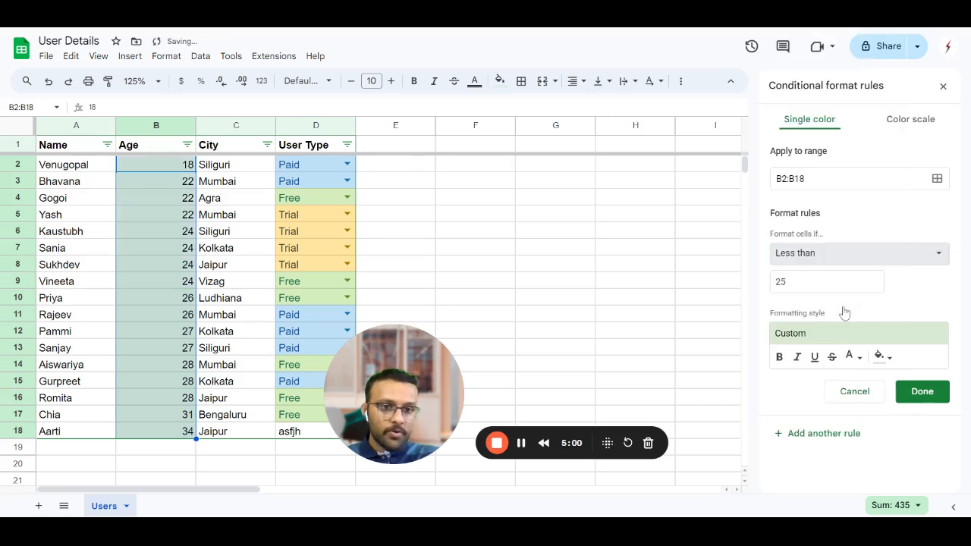
pyautogui.click(882, 356)
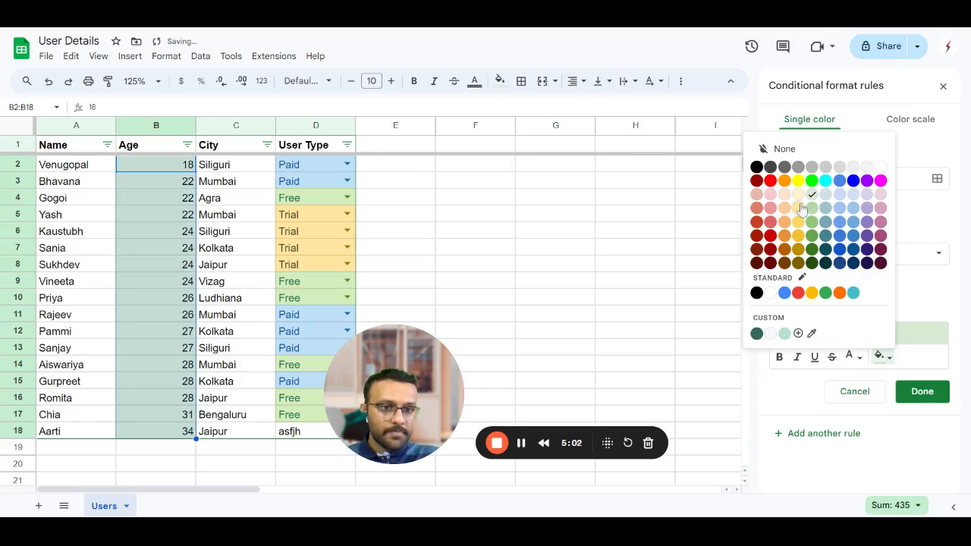
pyautogui.click(770, 194)
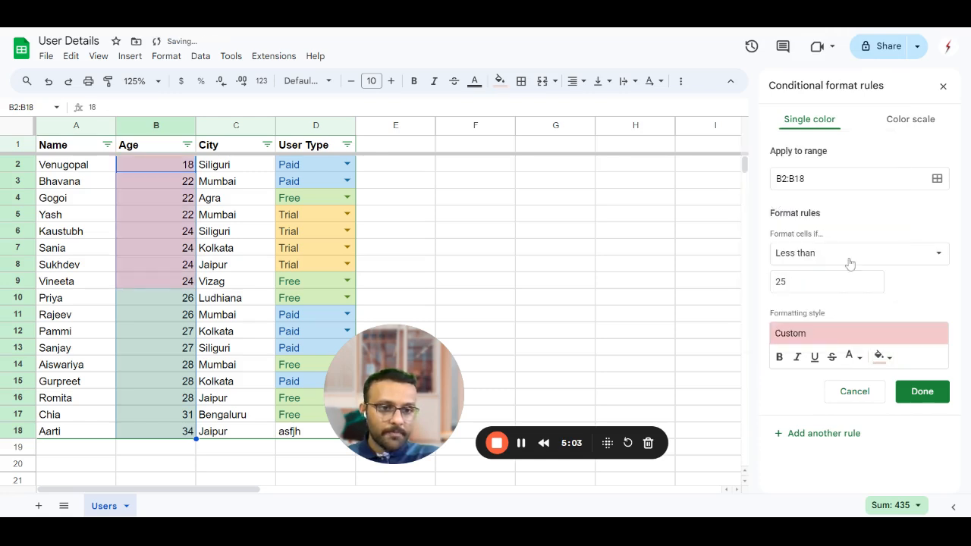
pyautogui.click(924, 400)
pyautogui.click(236, 282)
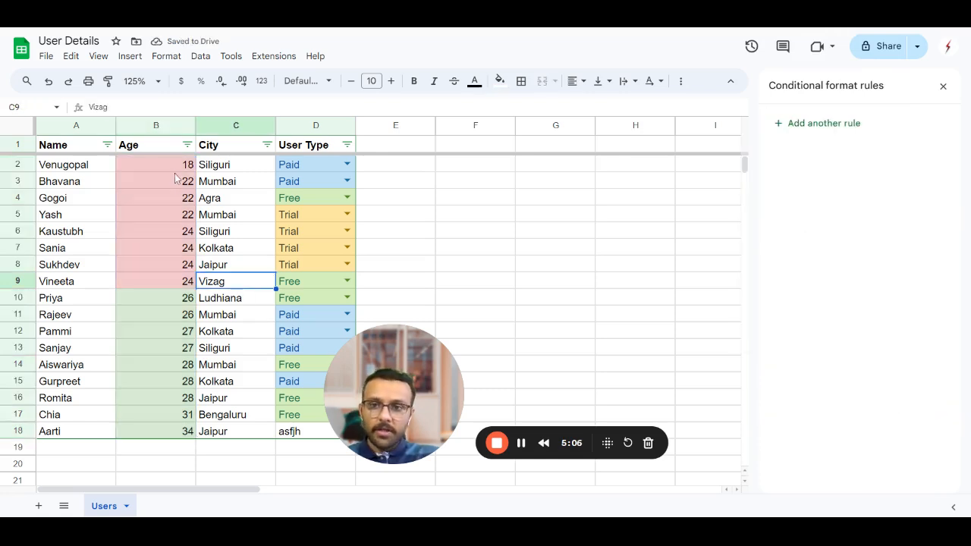
pyautogui.click(234, 335)
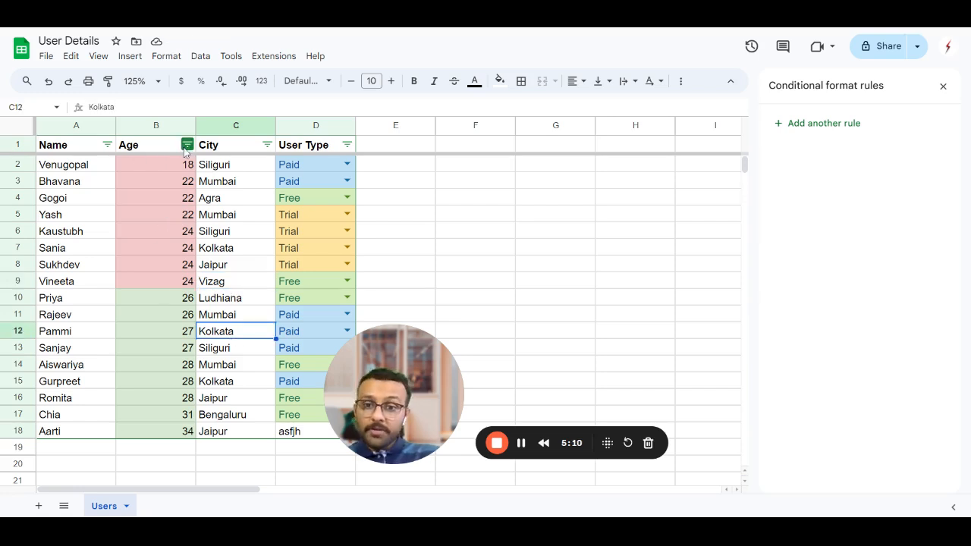
# - Filter the Age column by the light green 3 fill color and select the filtered ages
pyautogui.click(187, 144)
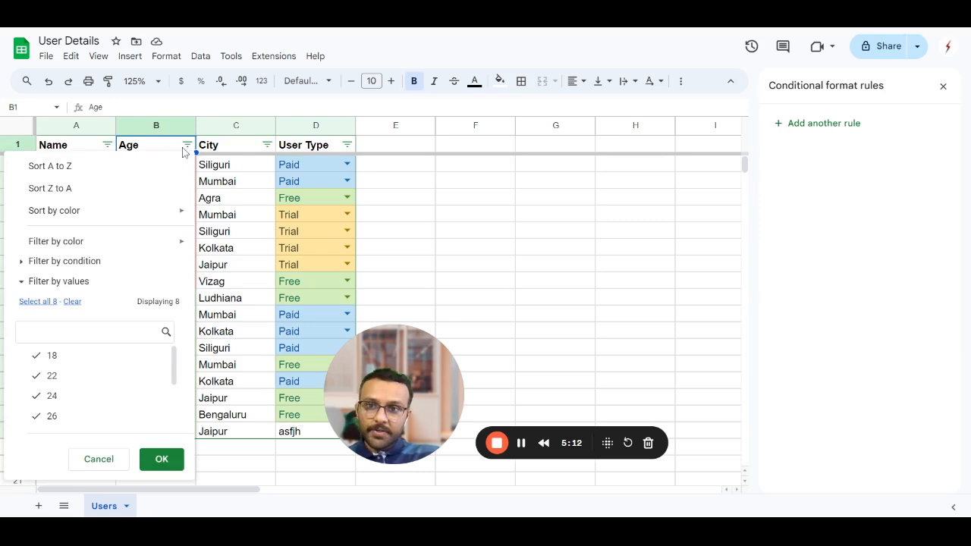
pyautogui.moveTo(75, 248)
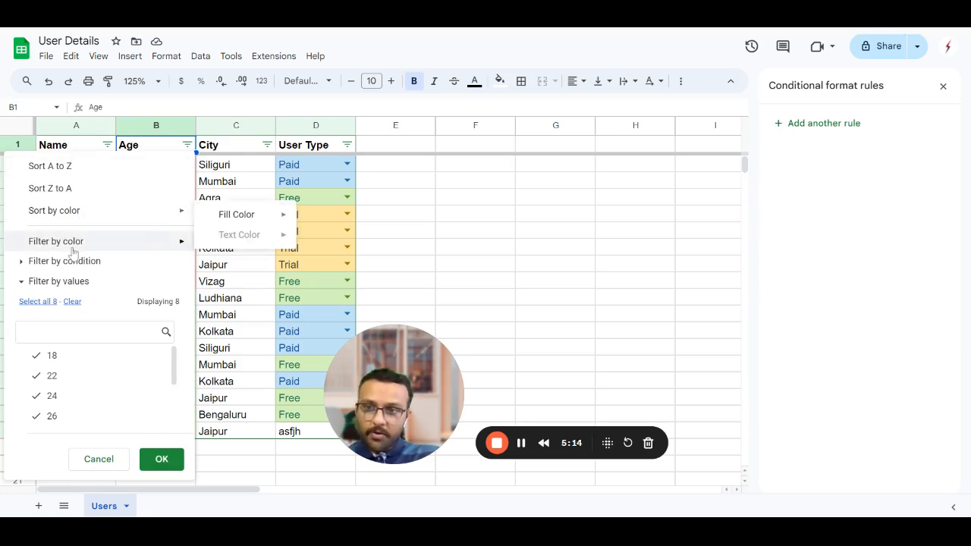
pyautogui.moveTo(229, 267)
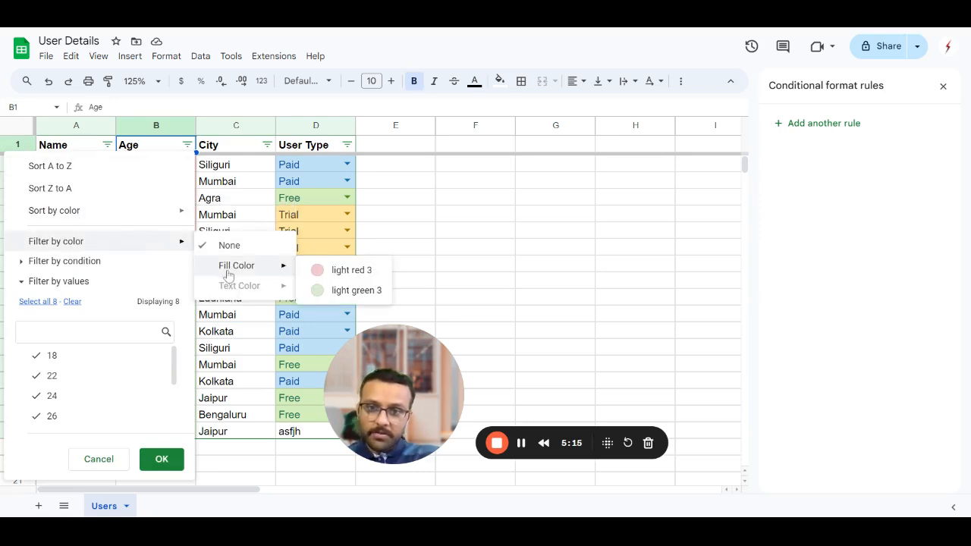
pyautogui.click(353, 290)
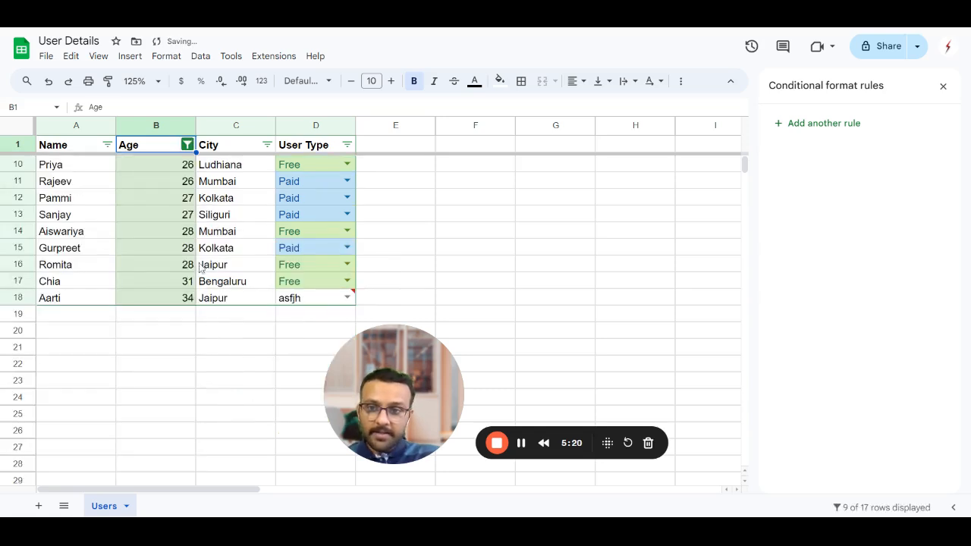
pyautogui.moveTo(169, 170); pyautogui.dragTo(190, 302)
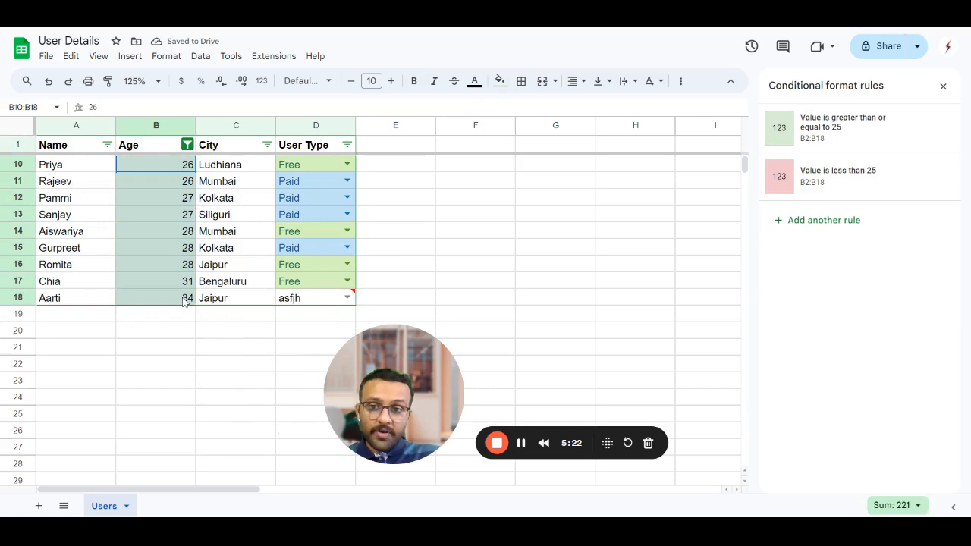
pyautogui.click(249, 223)
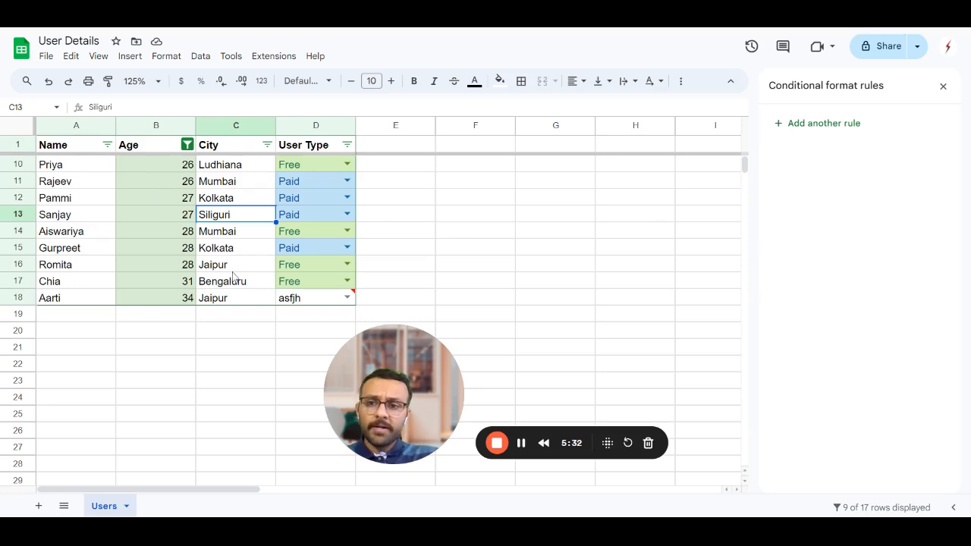
# - Start another conditional format rule on C13 and review the available condition types
pyautogui.click(824, 126)
pyautogui.click(858, 255)
pyautogui.scroll(-3, 843, 326)
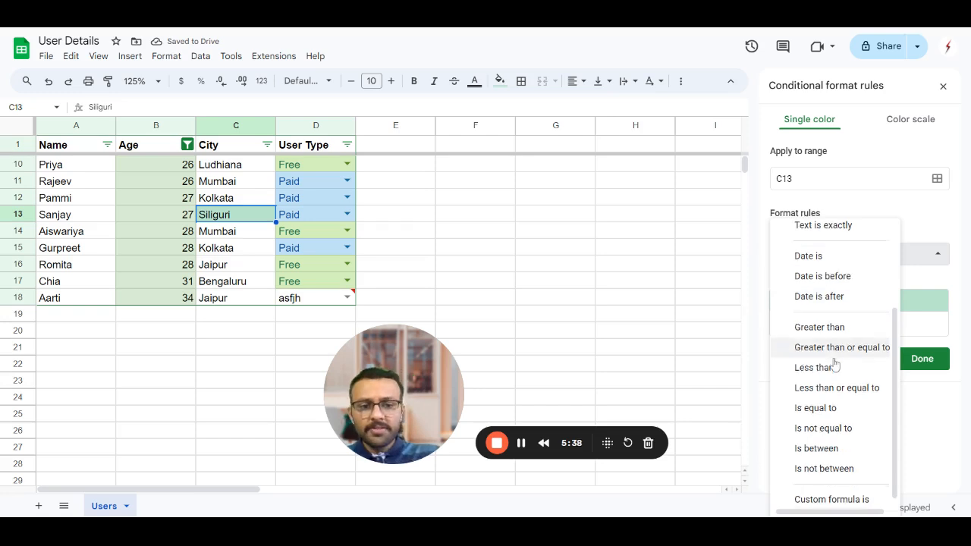
pyautogui.scroll(-1, 835, 366)
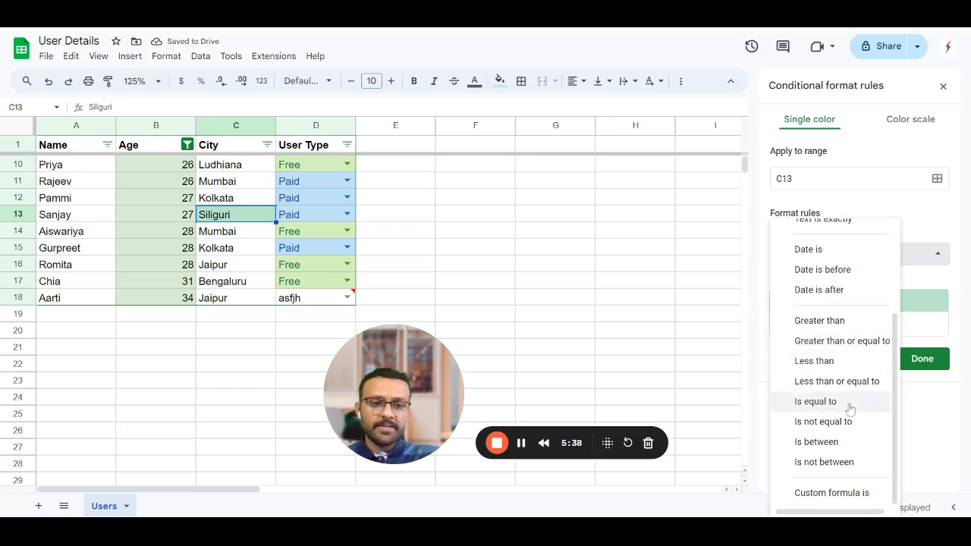
pyautogui.click(262, 237)
# - Try to restore all rows by selecting every value in the Age column's filter
pyautogui.click(186, 144)
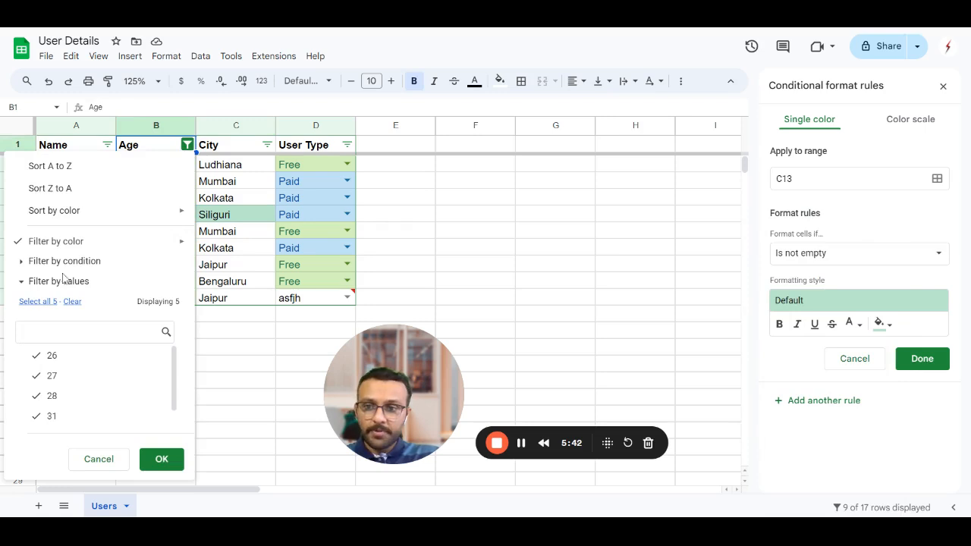
pyautogui.click(38, 301)
pyautogui.click(160, 459)
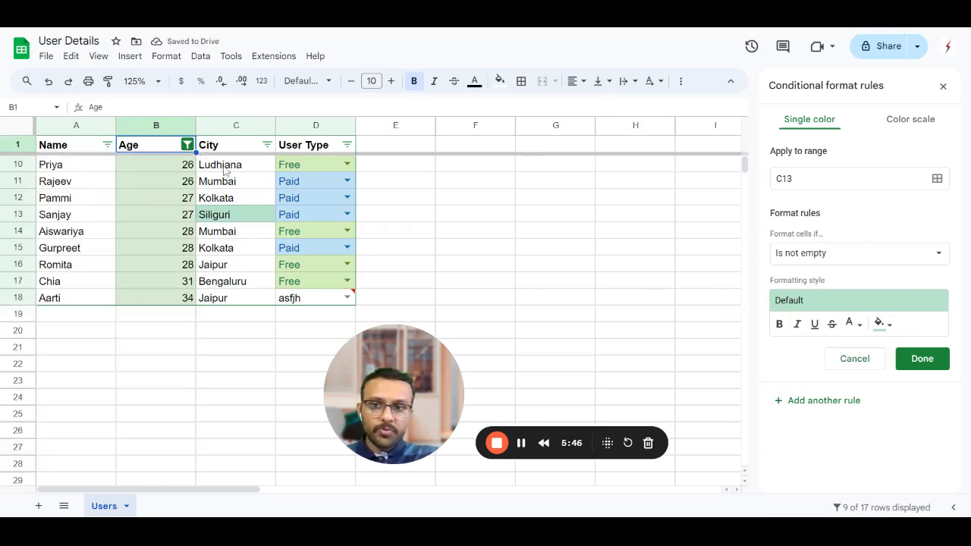
# - Set the Age column's color filter to None and cancel the unsaved conditional format rule on C13
pyautogui.click(187, 144)
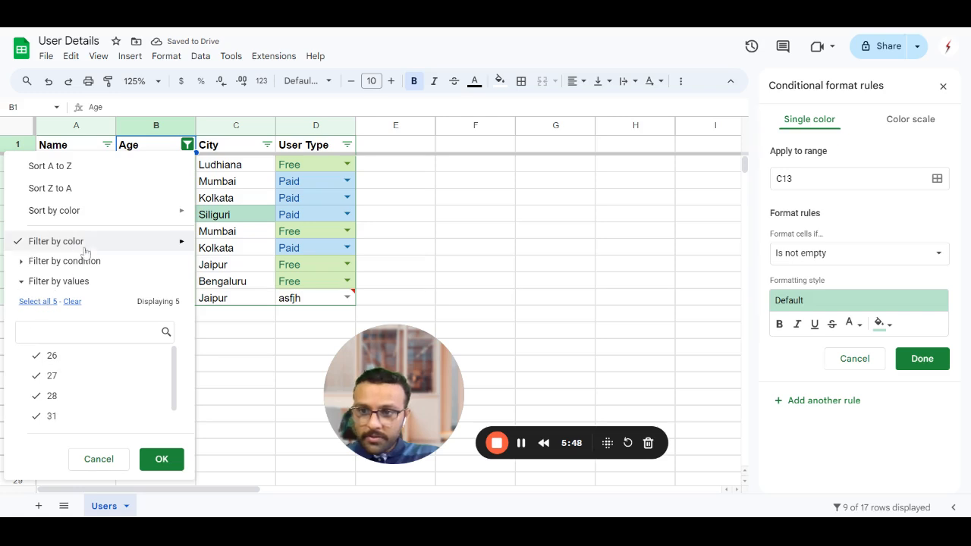
pyautogui.moveTo(173, 253)
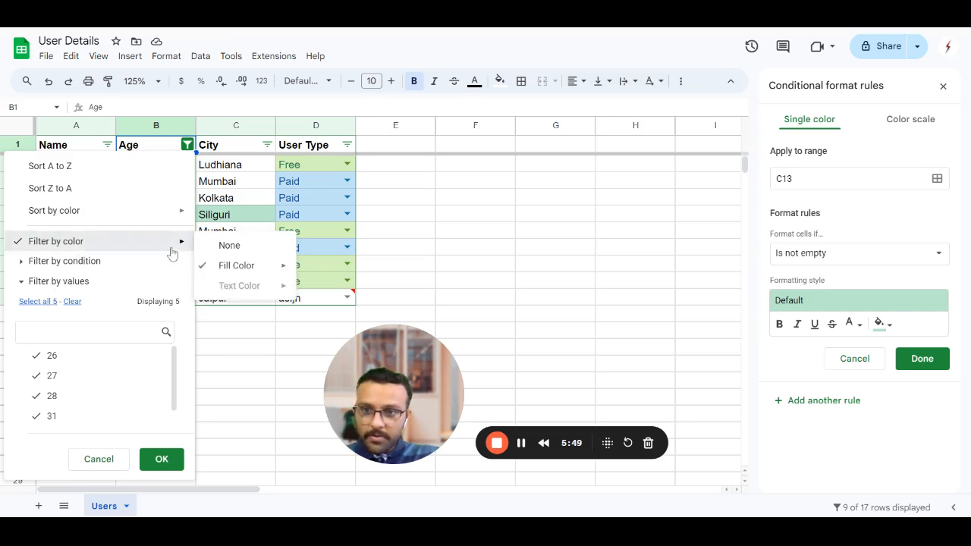
pyautogui.click(229, 245)
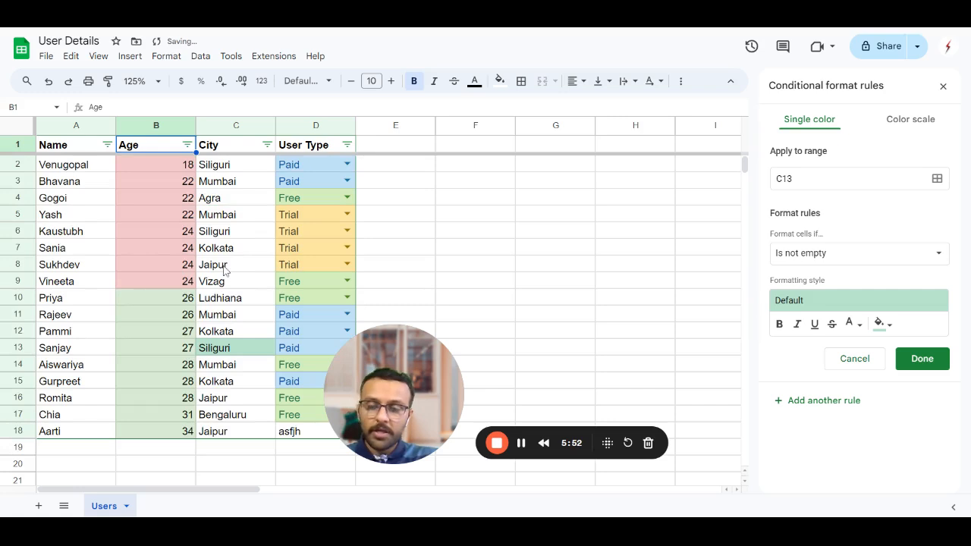
pyautogui.click(227, 266)
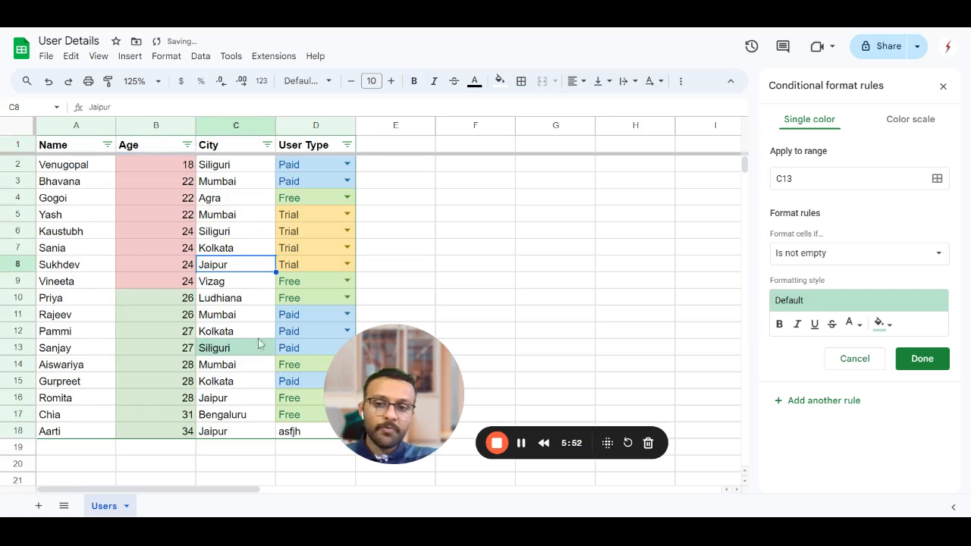
pyautogui.click(855, 359)
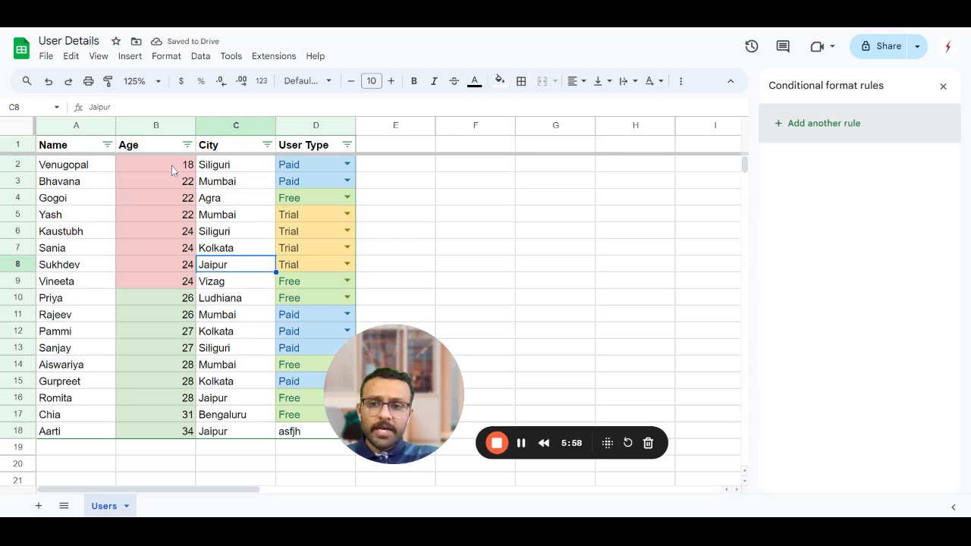
# - Delete the conditional format rule for values less than 25 from the ages in B2:B18
pyautogui.moveTo(154, 167); pyautogui.dragTo(160, 431)
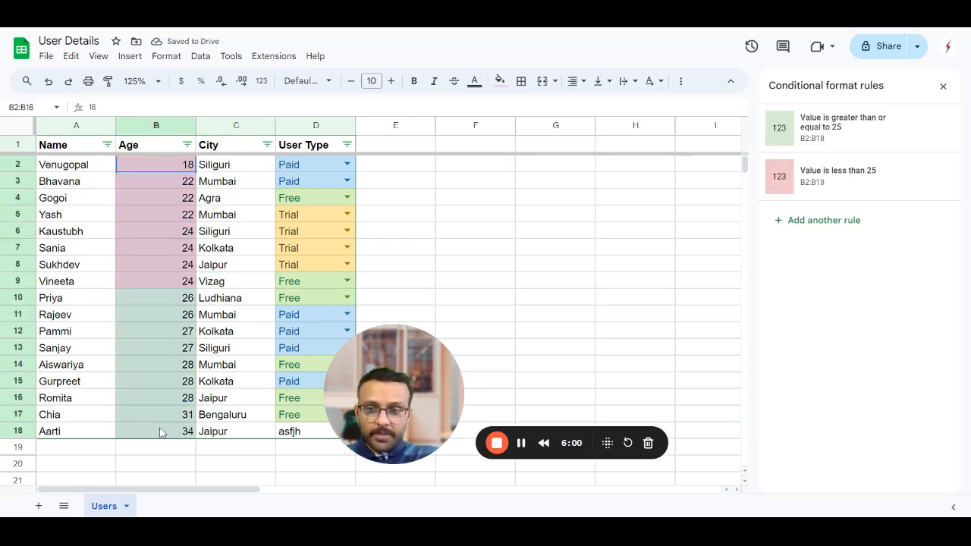
pyautogui.click(934, 183)
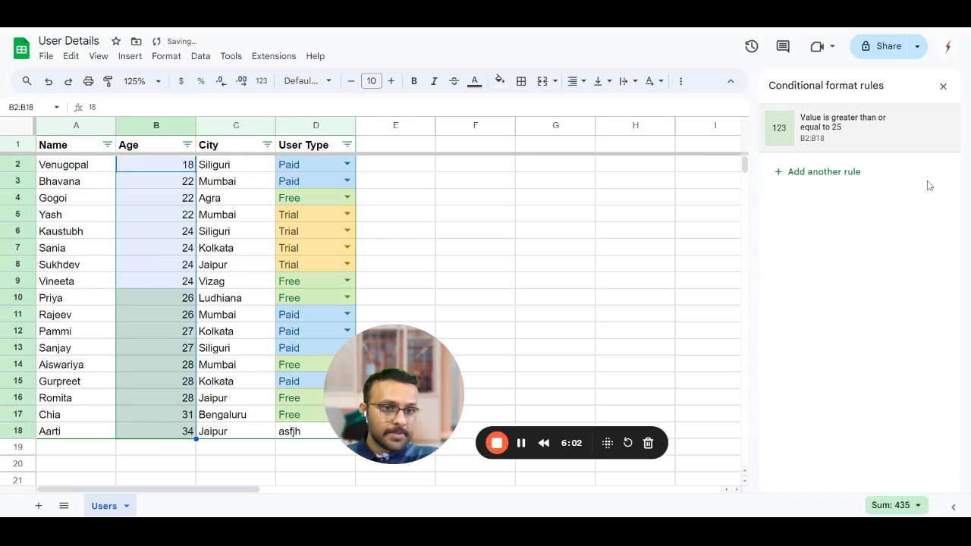
# - Change the conditional format rule on B2:B18 to Is between 21 and 24, and select the matching ages in B3:B9
pyautogui.click(852, 133)
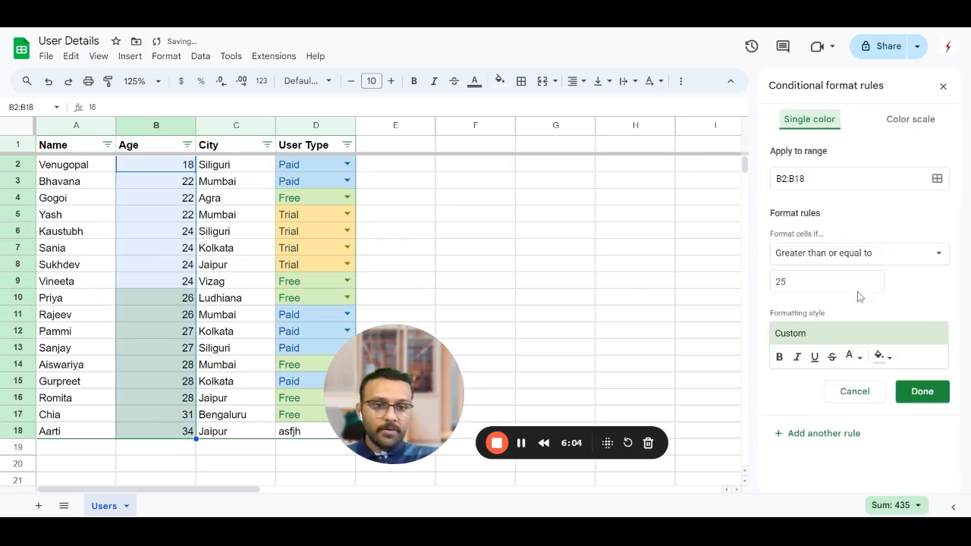
pyautogui.click(865, 257)
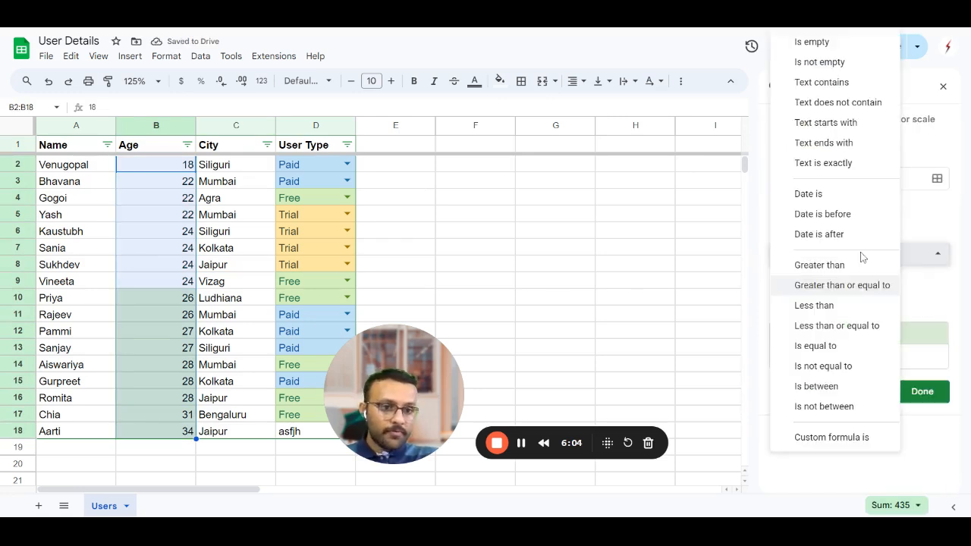
pyautogui.click(836, 390)
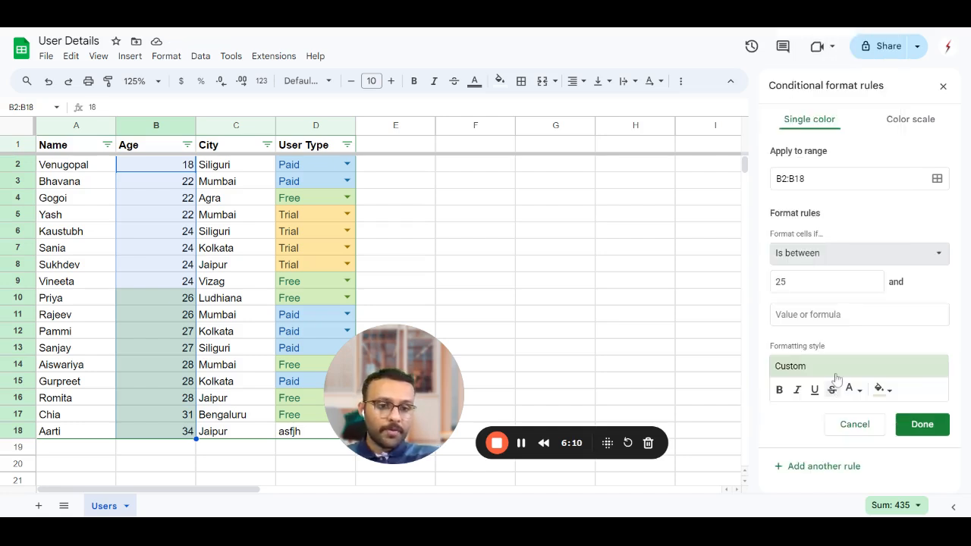
pyautogui.moveTo(789, 281); pyautogui.dragTo(768, 285)
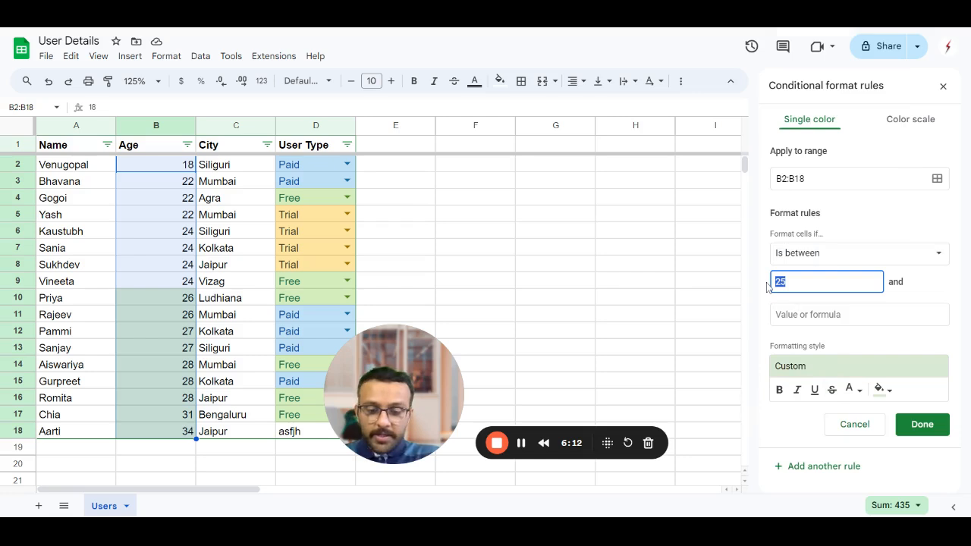
pyautogui.write('21')
pyautogui.press('Tab')
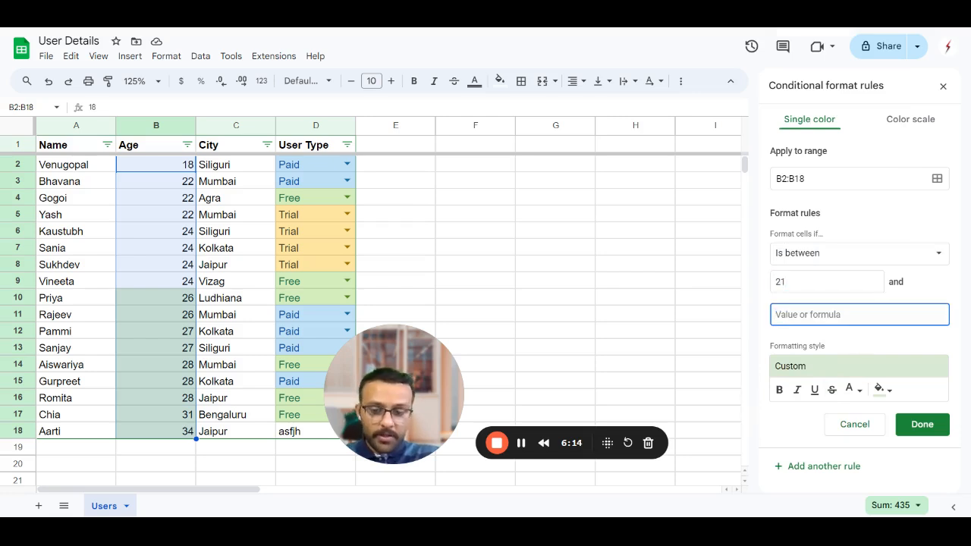
pyautogui.write('24')
pyautogui.click(922, 424)
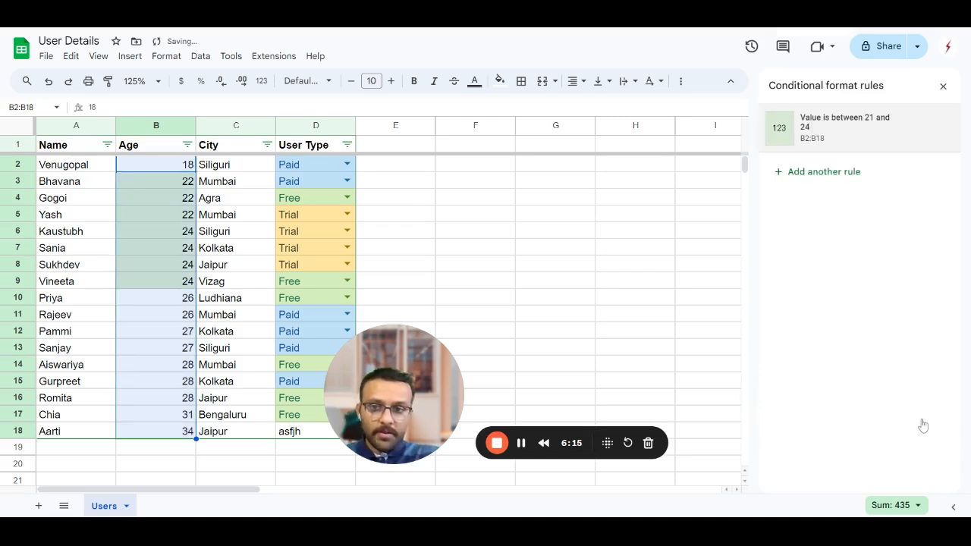
pyautogui.click(208, 248)
pyautogui.moveTo(167, 182); pyautogui.dragTo(164, 284)
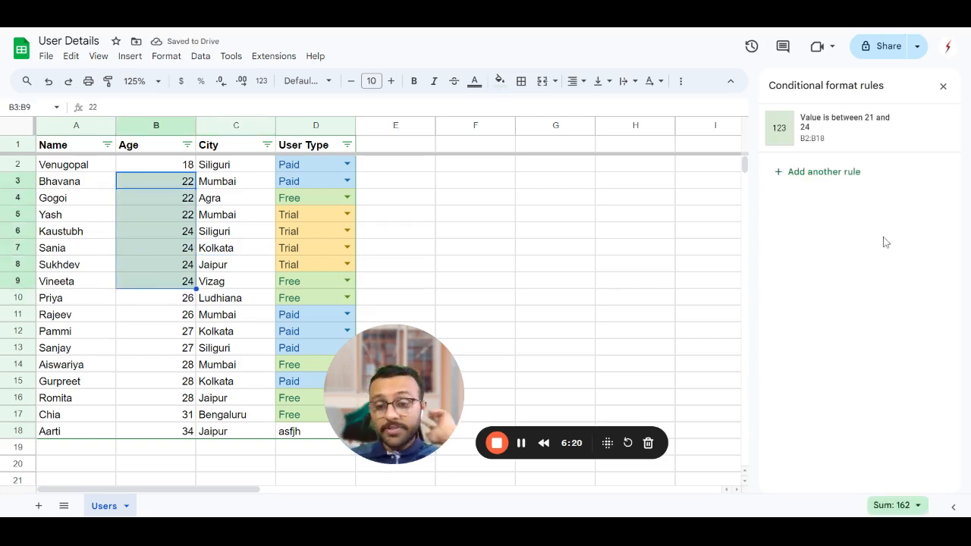